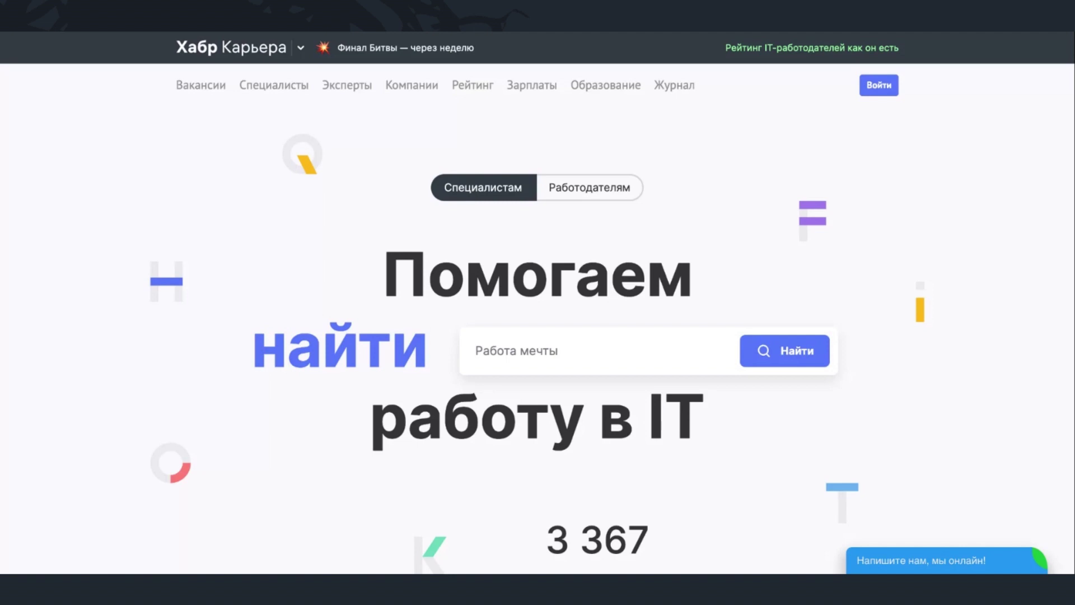
- Open the Habr Account registration form via Войти > Зарегистрироваться
{"action": "left_click", "coordinate": [883, 88]}
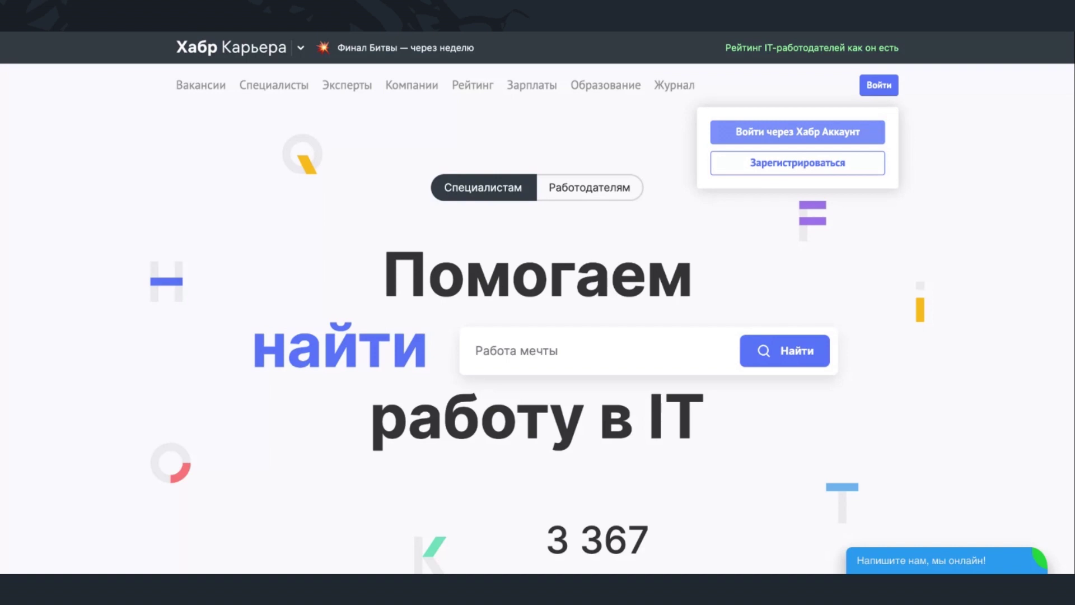
{"action": "left_click", "coordinate": [862, 162]}
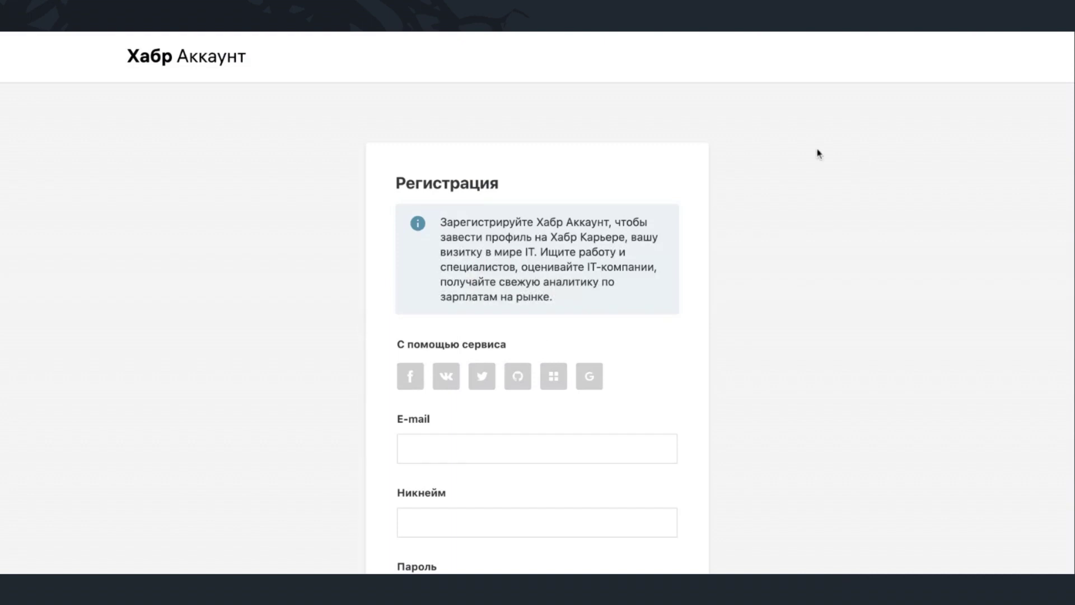
- Enter the account e-mail and a nickname on the sign-up form
{"action": "scroll", "coordinate": [530, 408], "scroll_direction": "down", "scroll_amount": 3}
{"action": "left_click", "coordinate": [519, 302]}
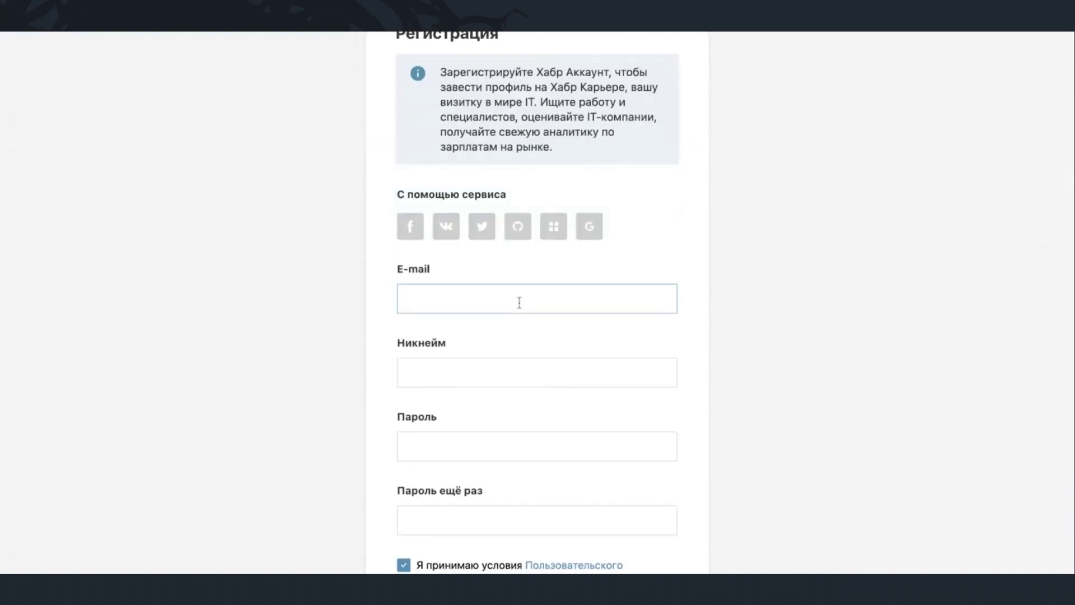
{"action": "key", "text": "super+v"}
{"action": "left_click", "coordinate": [507, 375]}
{"action": "scroll", "coordinate": [492, 278], "scroll_direction": "down", "scroll_amount": 2}
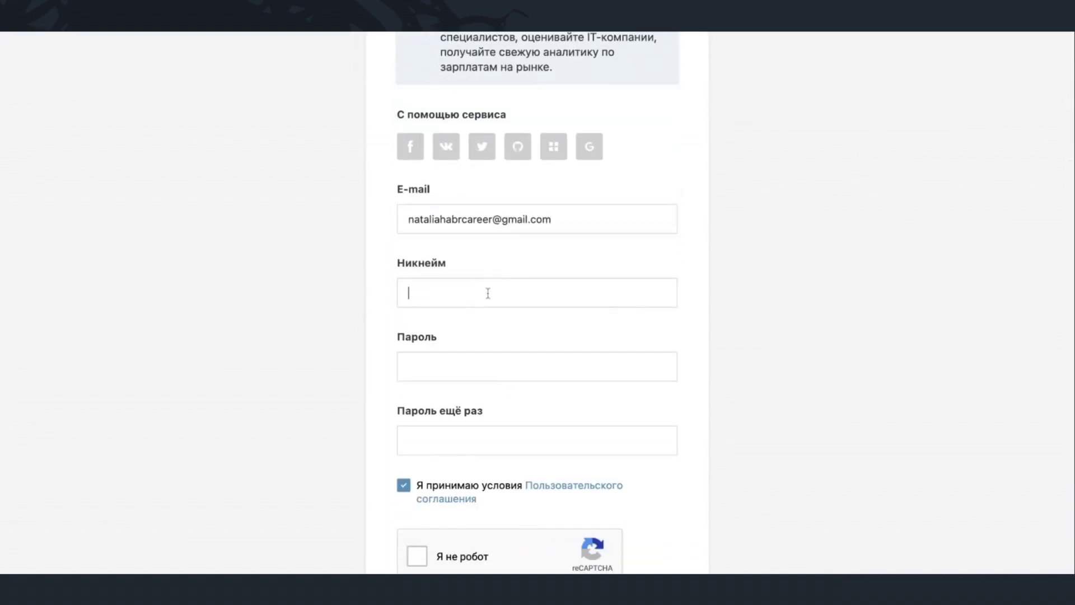
{"action": "type", "text": "Welco"}
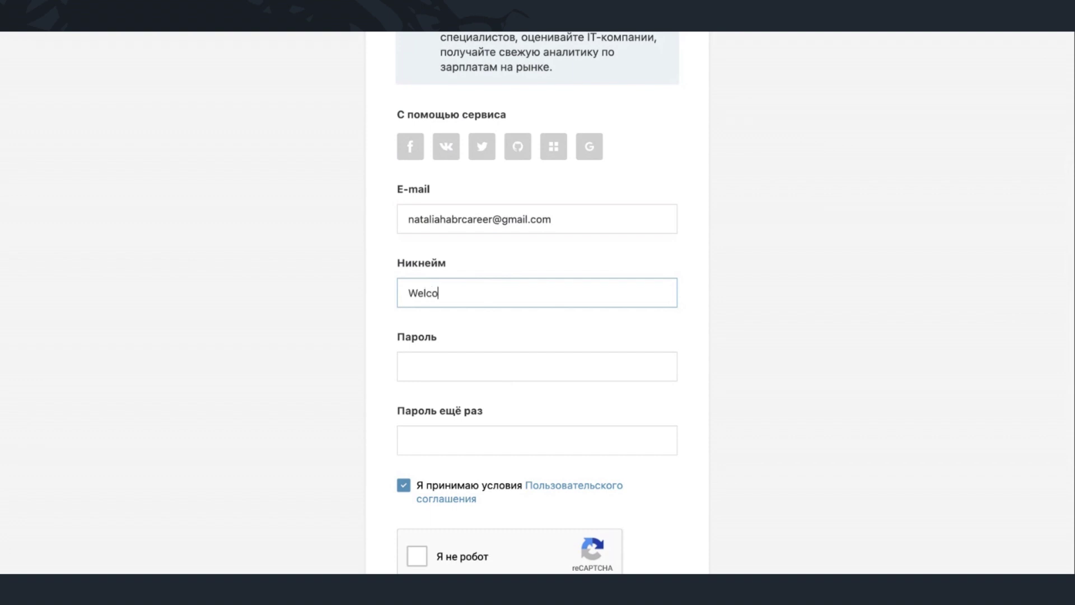
{"action": "type", "text": "me2023"}
{"action": "scroll", "coordinate": [507, 314], "scroll_direction": "down", "scroll_amount": 2}
- Enter and repeat the password, pass the reCAPTCHA, and submit the registration
{"action": "left_click", "coordinate": [503, 262]}
{"action": "type", "text": "••"}
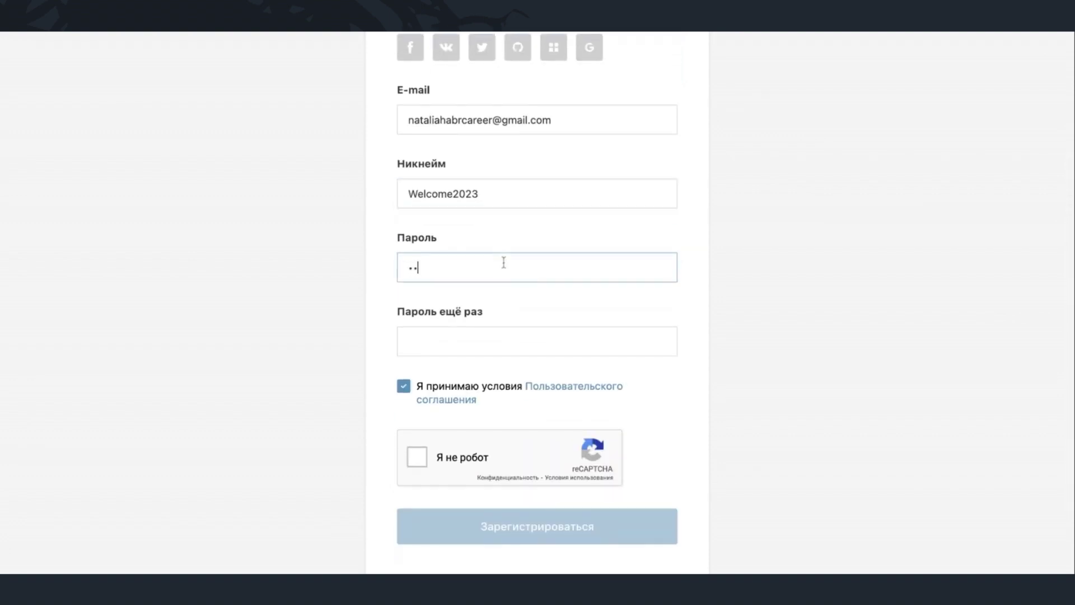
{"action": "type", "text": "••••••••"}
{"action": "left_click", "coordinate": [474, 340]}
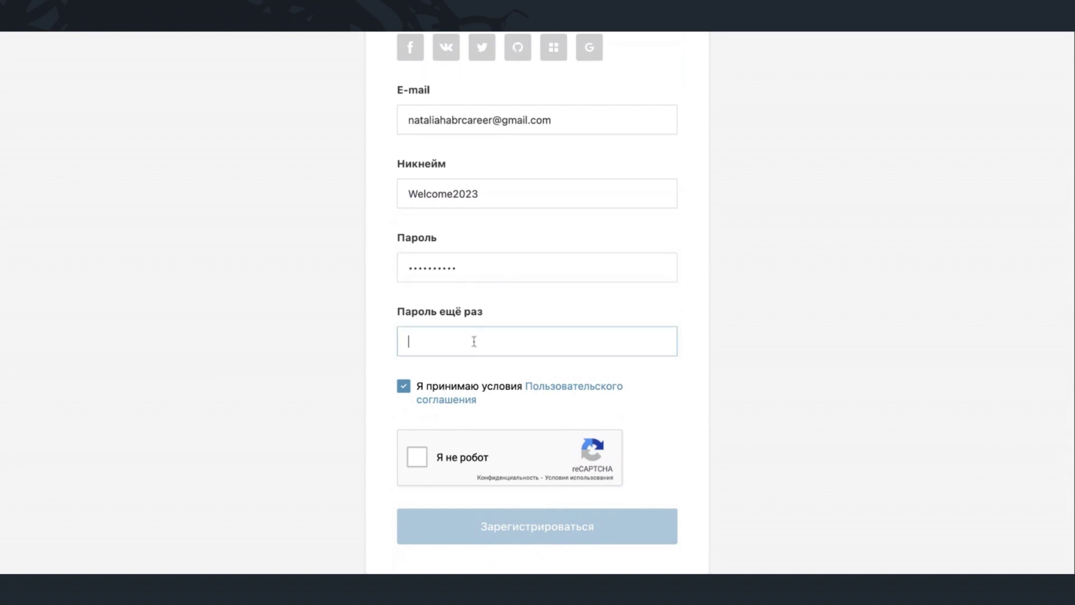
{"action": "type", "text": "••••••••••"}
{"action": "scroll", "coordinate": [474, 341], "scroll_direction": "down", "scroll_amount": 2}
{"action": "left_click", "coordinate": [419, 354]}
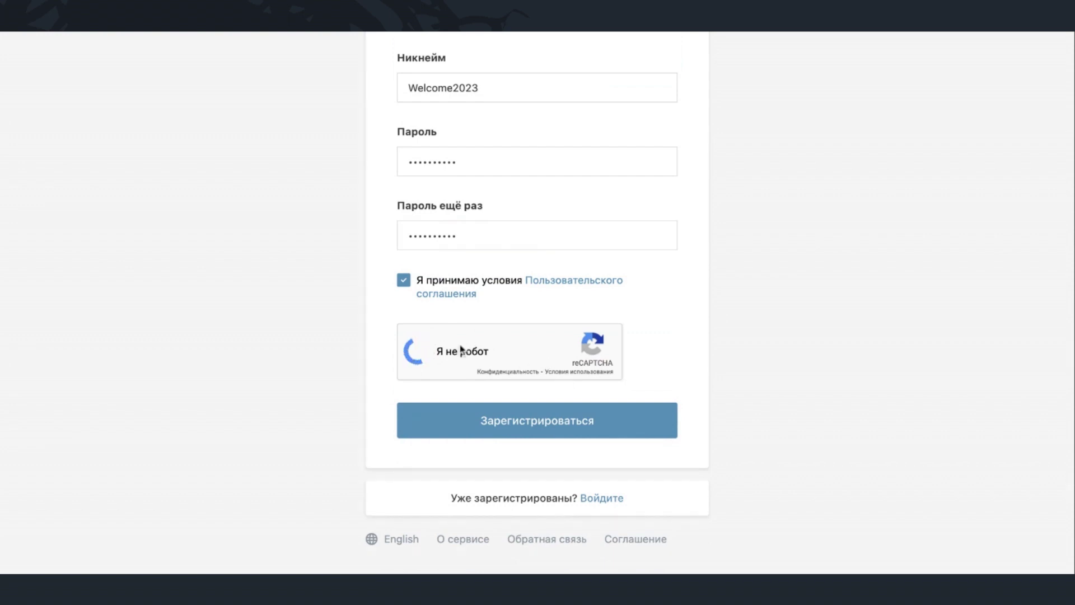
{"action": "left_click", "coordinate": [558, 430]}
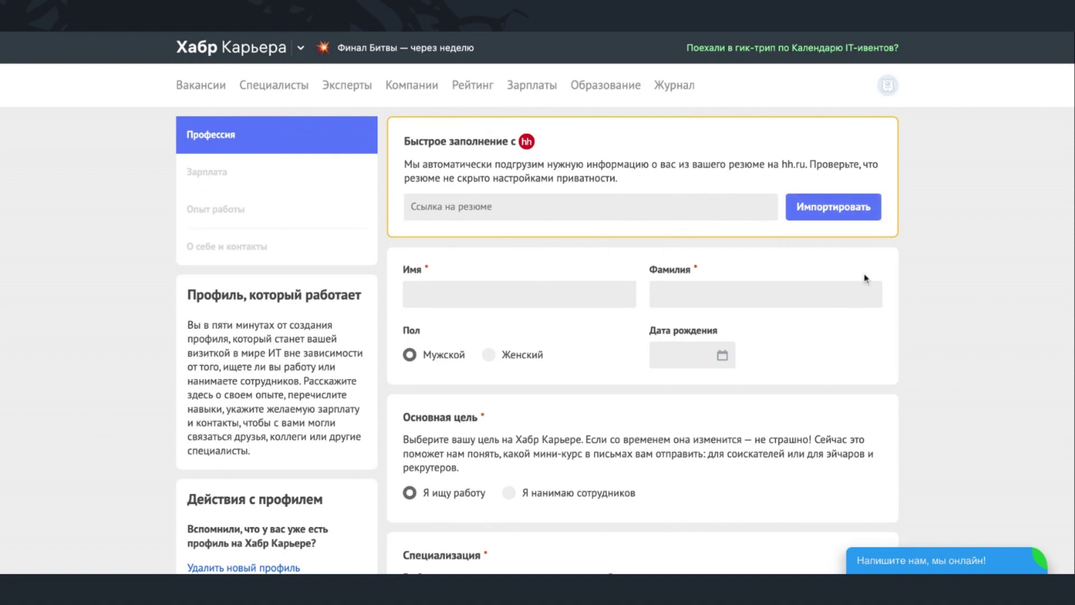
- Fill in the first name and last name fields of the questionnaire
{"action": "scroll", "coordinate": [559, 365], "scroll_direction": "down", "scroll_amount": 3}
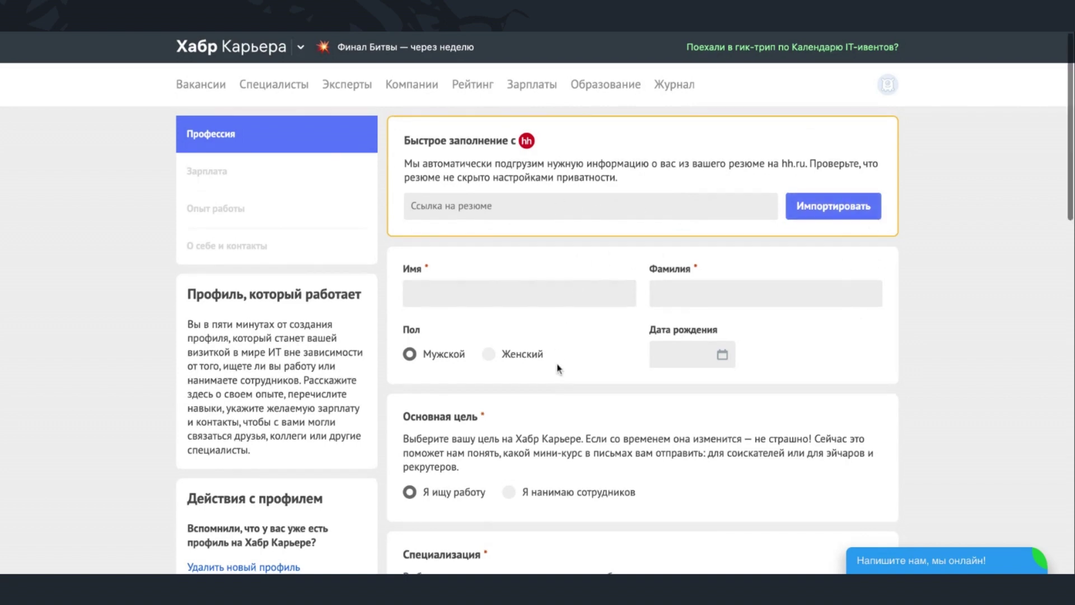
{"action": "scroll", "coordinate": [558, 365], "scroll_direction": "down", "scroll_amount": 1}
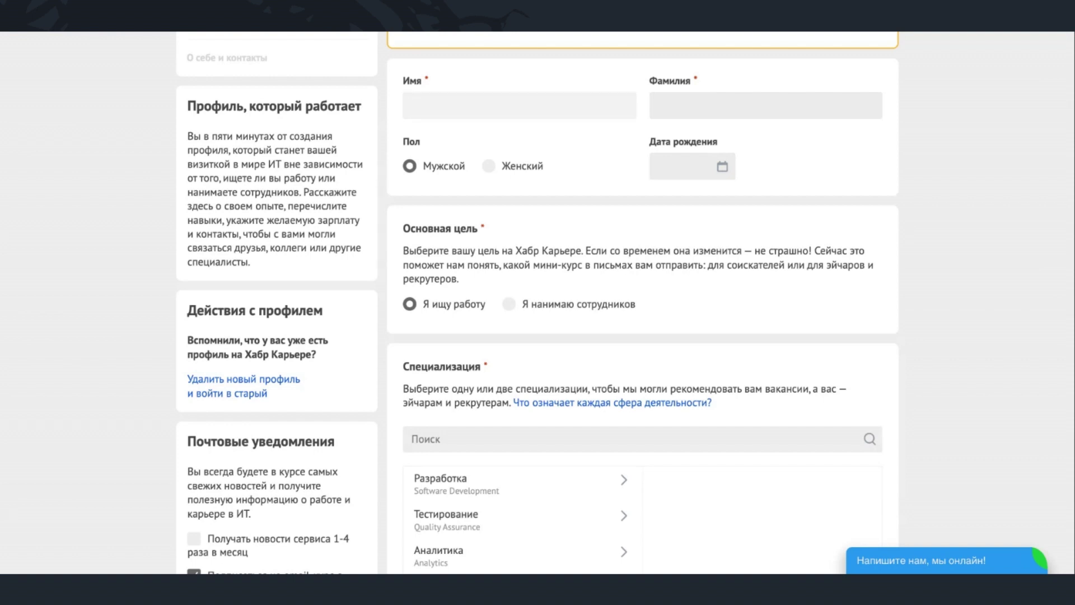
{"action": "type", "text": "Y"}
{"action": "type", "text": "Ната"}
{"action": "type", "text": "л"}
{"action": "type", "text": "ия"}
{"action": "left_click", "coordinate": [672, 94]}
{"action": "type", "text": "Наталовна"}
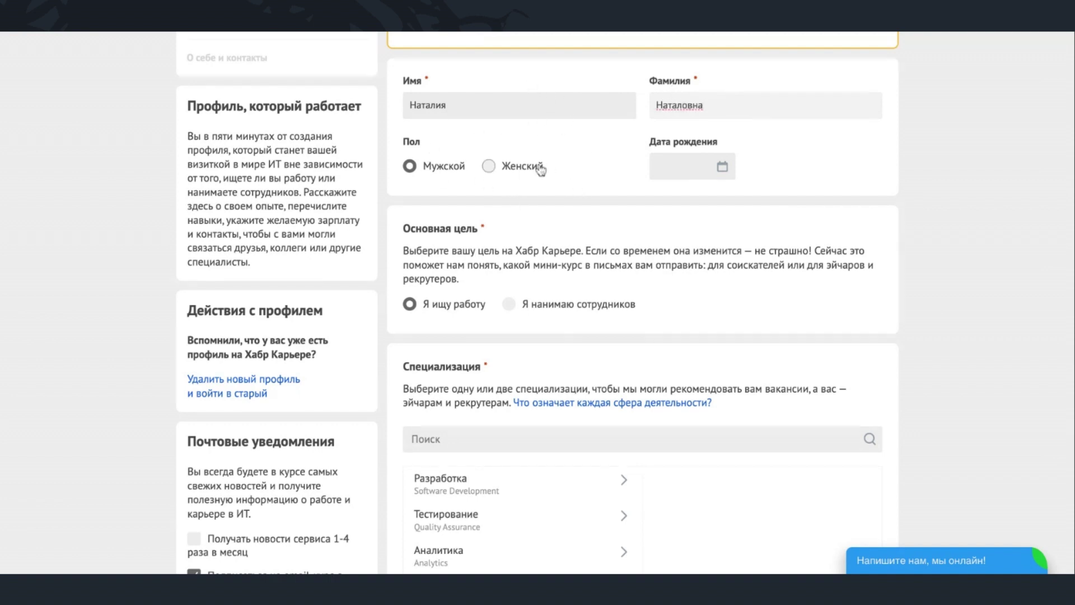
- Set gender to female, birth date 01.01.2000, and the main goal to hiring staff
{"action": "scroll", "coordinate": [540, 170], "scroll_direction": "down", "scroll_amount": 1}
{"action": "left_click", "coordinate": [489, 123]}
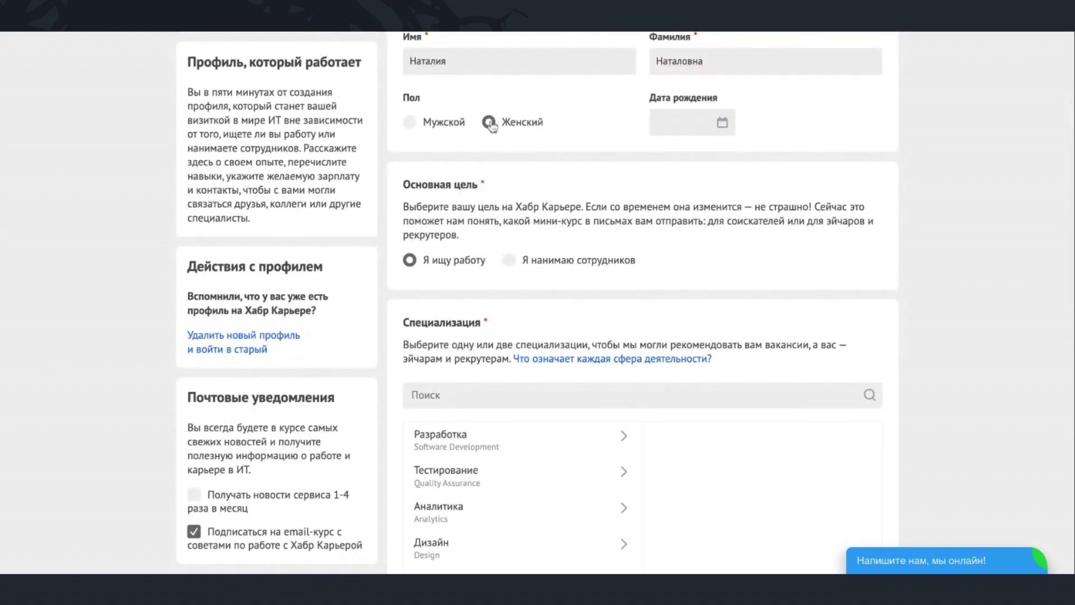
{"action": "left_click", "coordinate": [664, 126]}
{"action": "type", "text": "01.0"}
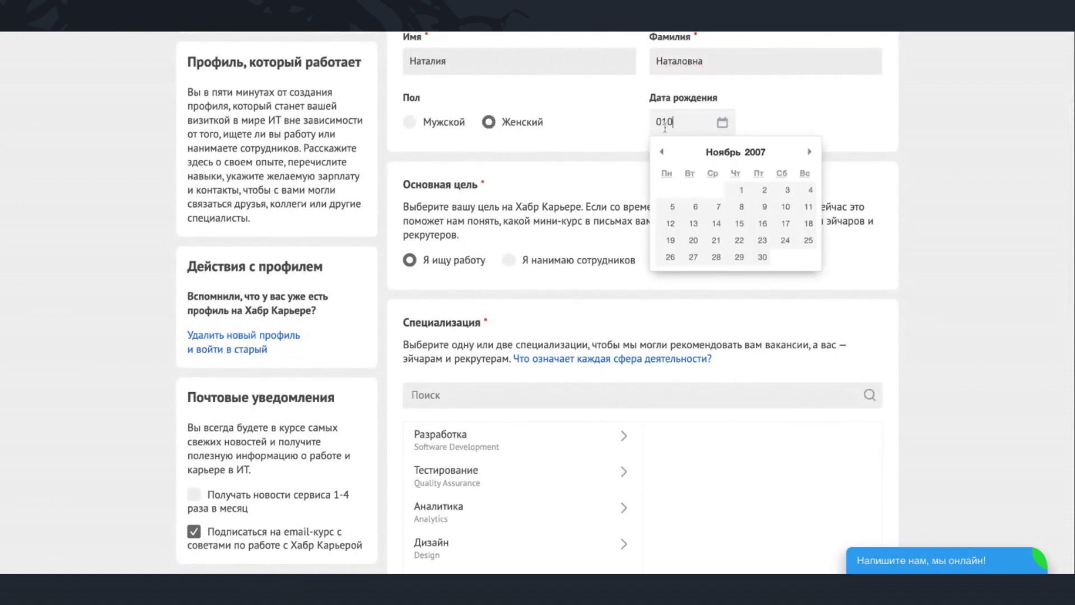
{"action": "type", "text": "1.2000"}
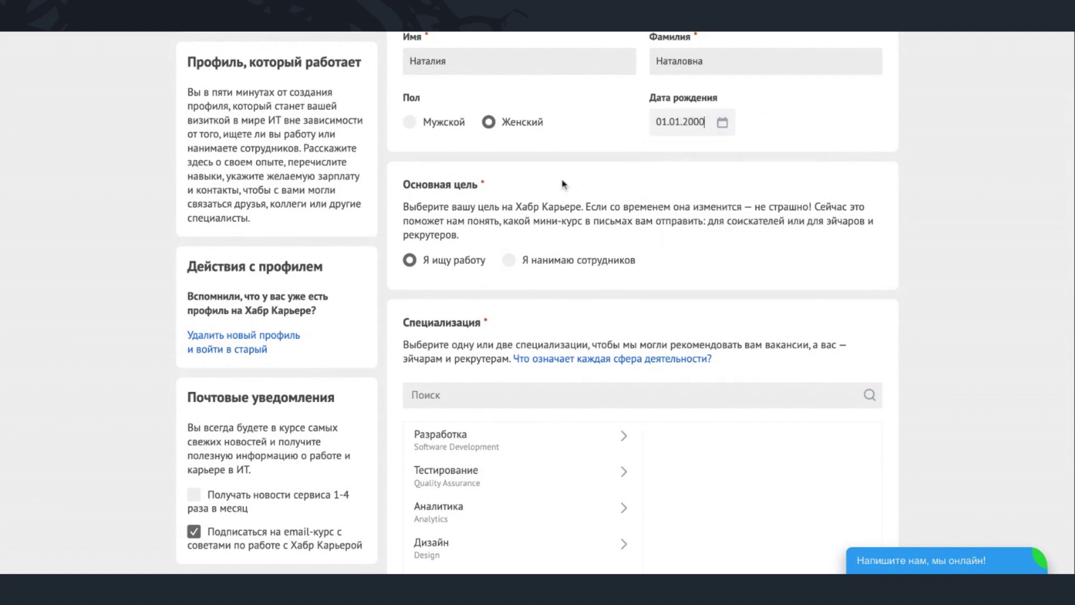
{"action": "left_click", "coordinate": [509, 260]}
{"action": "scroll", "coordinate": [504, 291], "scroll_direction": "down", "scroll_amount": 2}
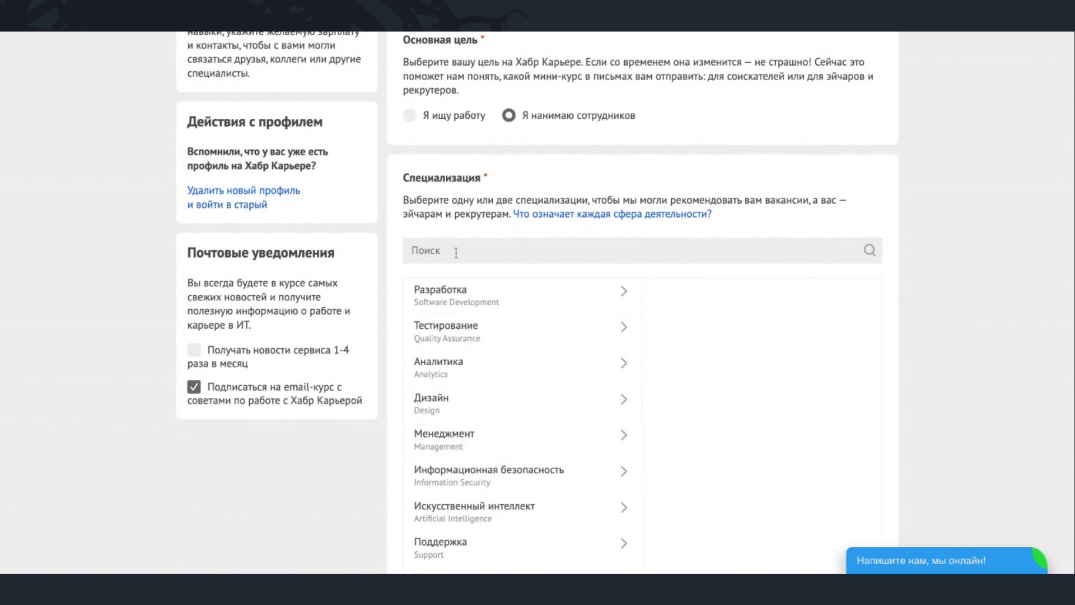
- Choose HR specialisations Менеджер по найму and Директор по найму
{"action": "scroll", "coordinate": [457, 376], "scroll_direction": "down", "scroll_amount": 4}
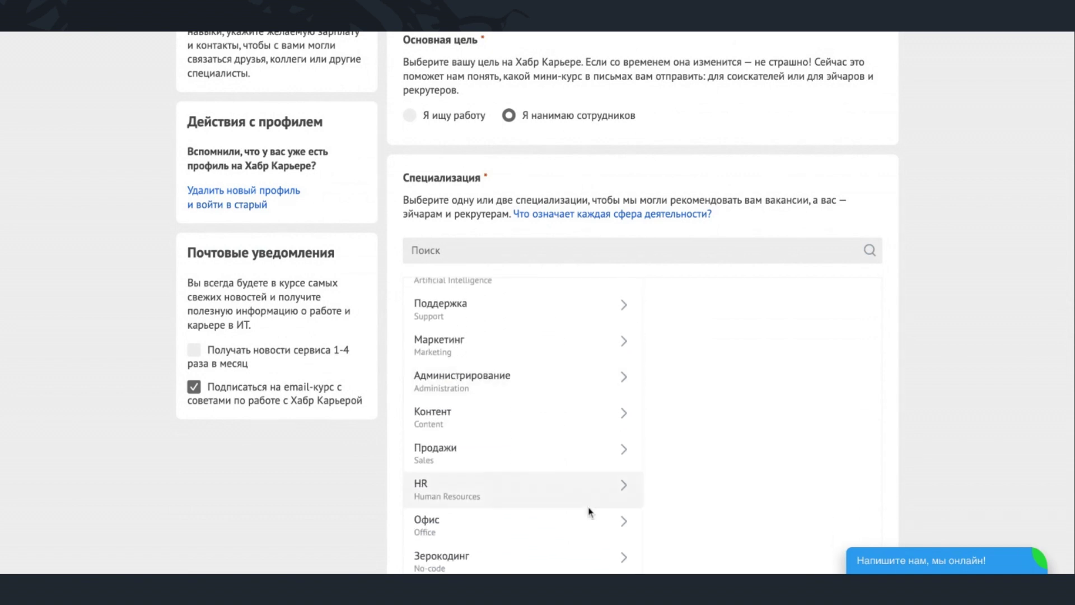
{"action": "left_click", "coordinate": [627, 493]}
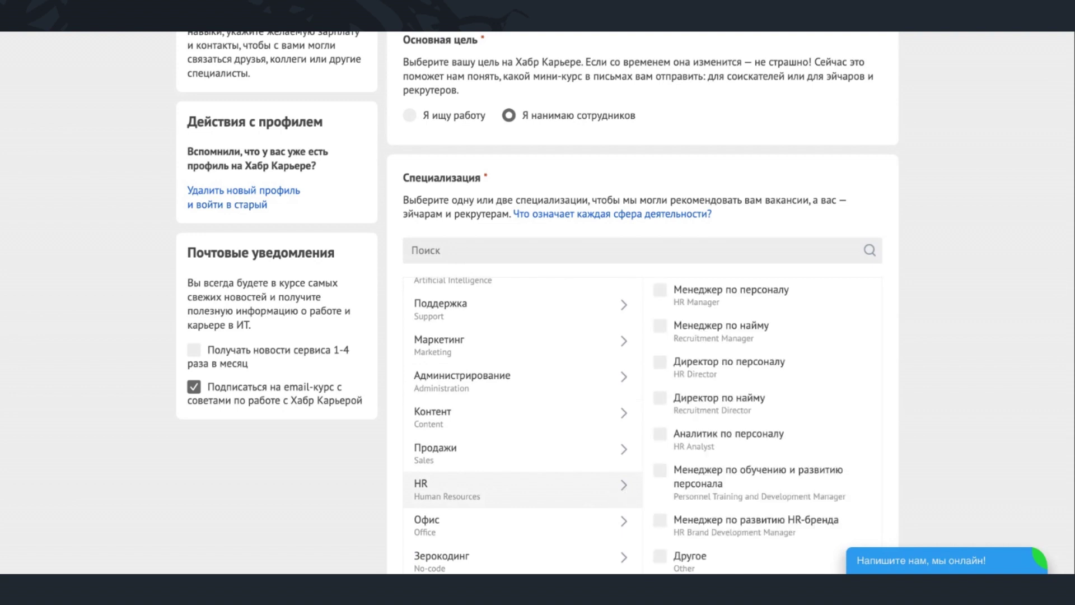
{"action": "left_click", "coordinate": [660, 326]}
{"action": "left_click", "coordinate": [661, 400]}
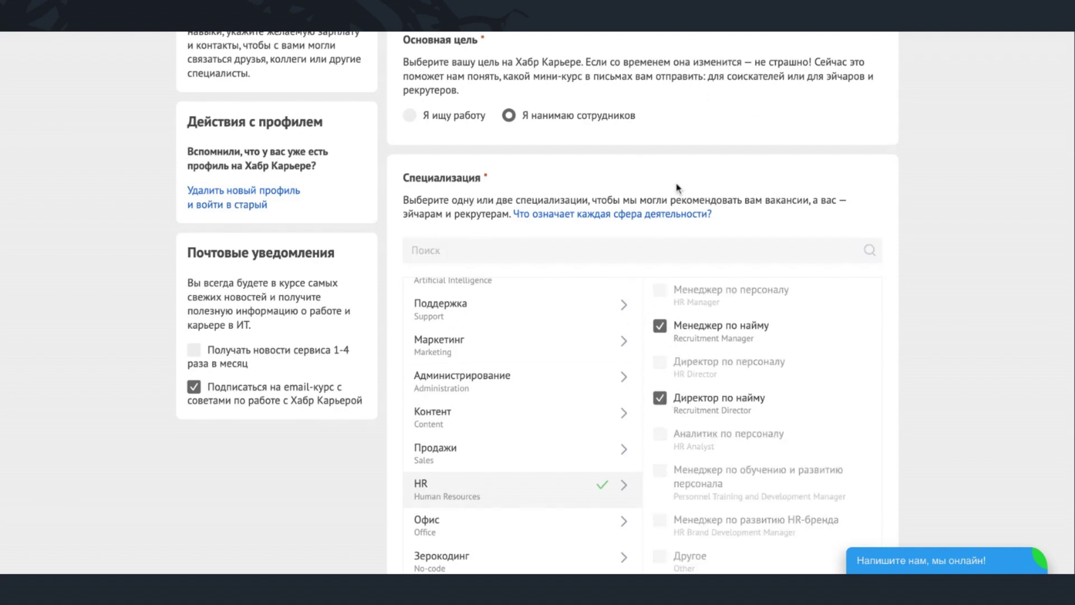
- Set the qualification to Старший (Senior)
{"action": "scroll", "coordinate": [698, 244], "scroll_direction": "down", "scroll_amount": 2}
{"action": "scroll", "coordinate": [698, 244], "scroll_direction": "down", "scroll_amount": 3}
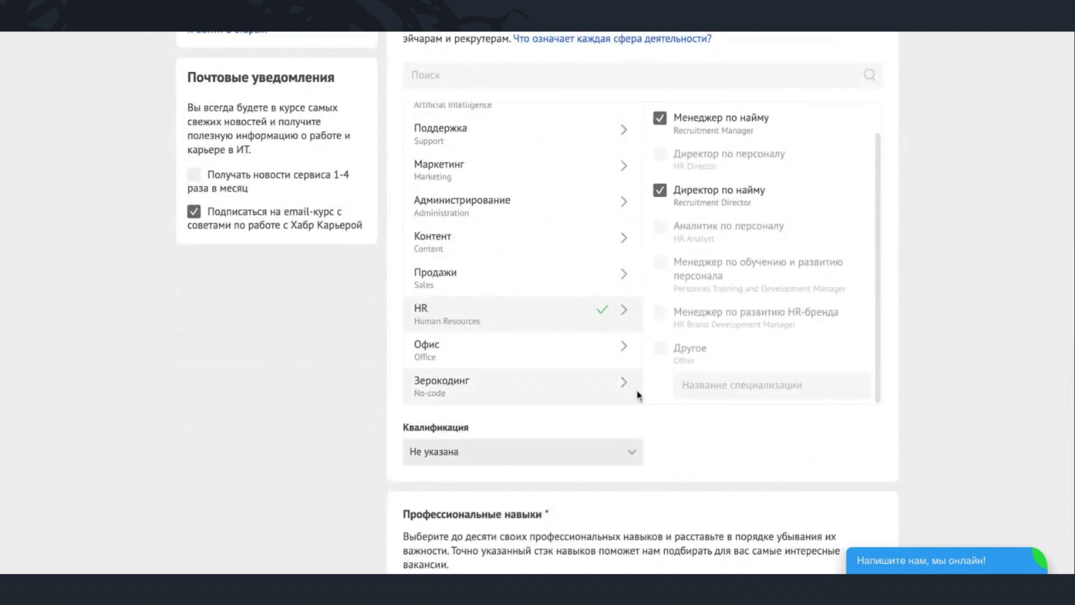
{"action": "left_click", "coordinate": [469, 463]}
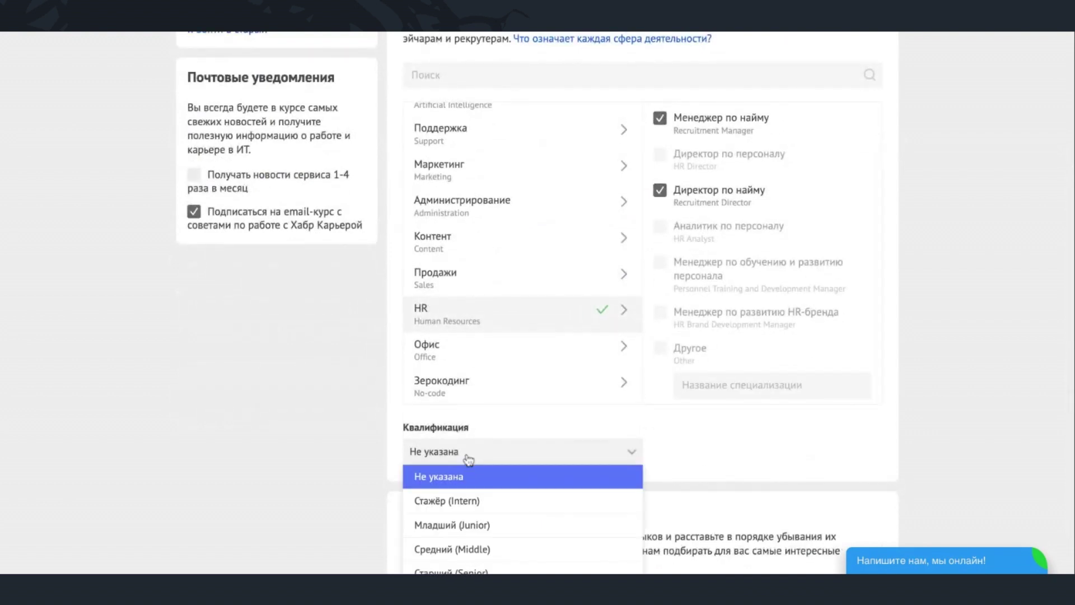
{"action": "scroll", "coordinate": [480, 531], "scroll_direction": "down", "scroll_amount": 2}
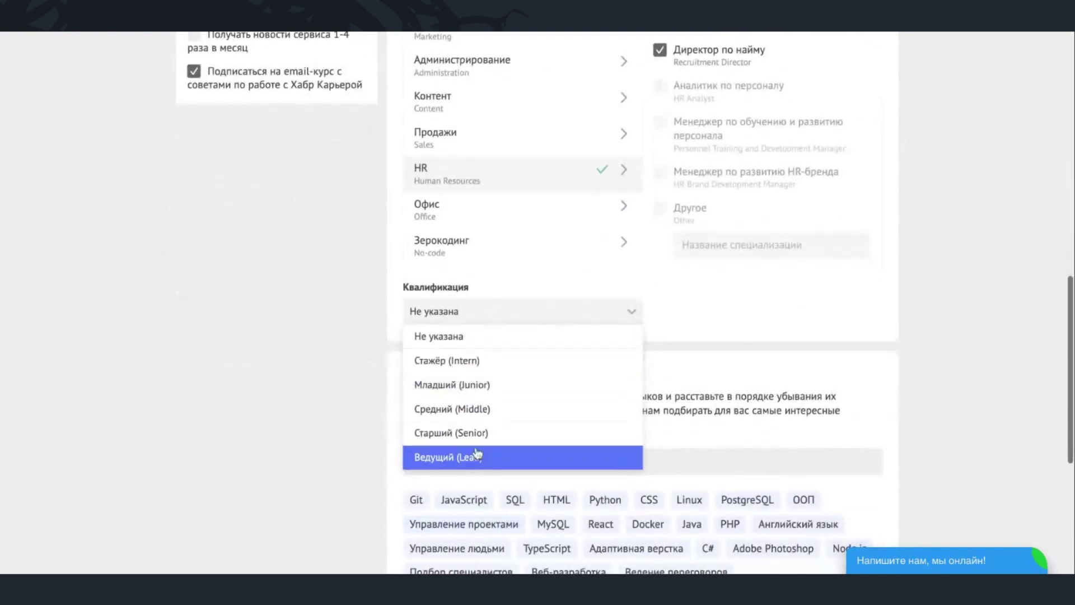
{"action": "left_click", "coordinate": [476, 441]}
- Add skills Управление людьми, Планирование and Ведение переговоров, then continue
{"action": "scroll", "coordinate": [227, 479], "scroll_direction": "down", "scroll_amount": 3}
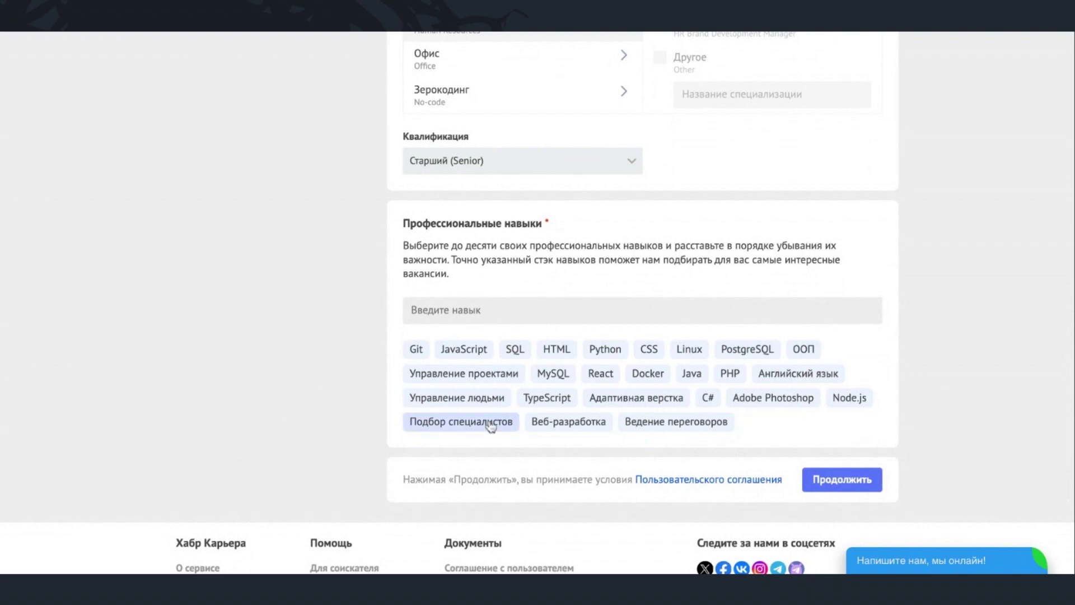
{"action": "left_click", "coordinate": [485, 400]}
{"action": "left_click", "coordinate": [478, 424]}
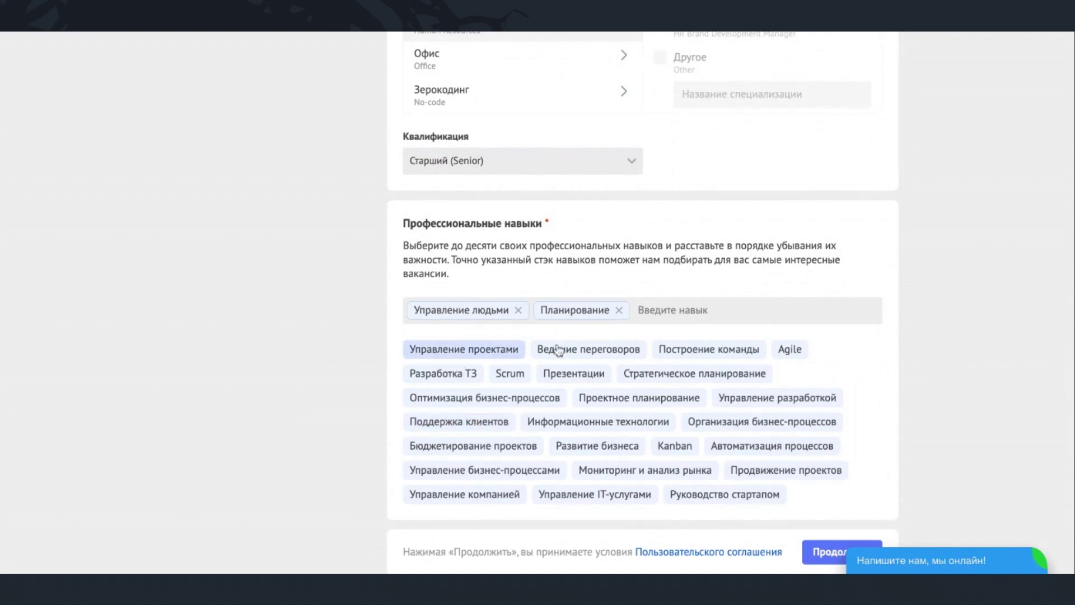
{"action": "left_click", "coordinate": [626, 351]}
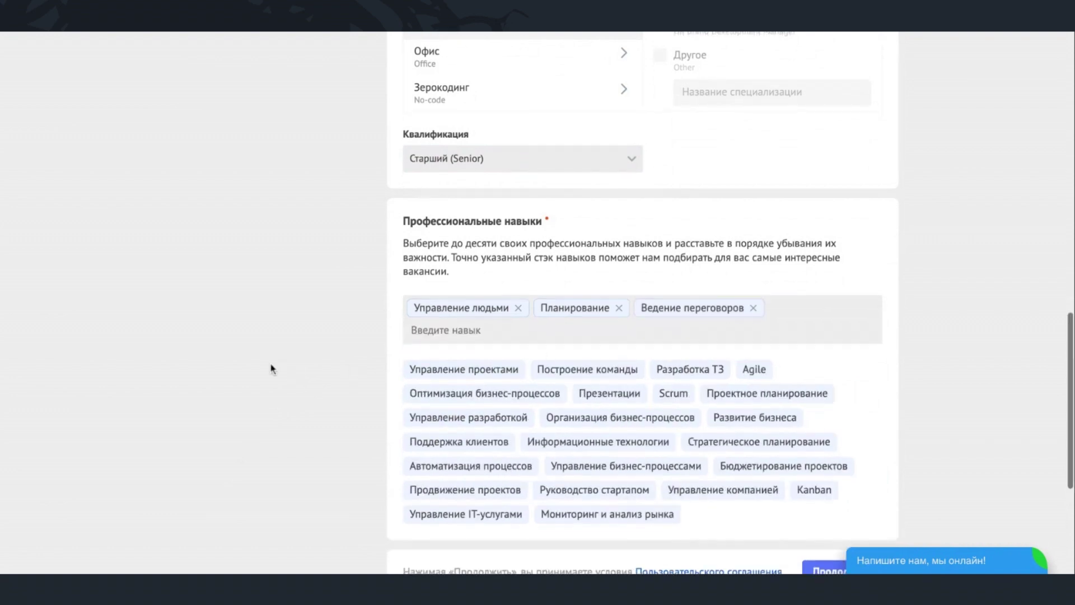
{"action": "scroll", "coordinate": [271, 367], "scroll_direction": "down", "scroll_amount": 4}
{"action": "left_click", "coordinate": [847, 371]}
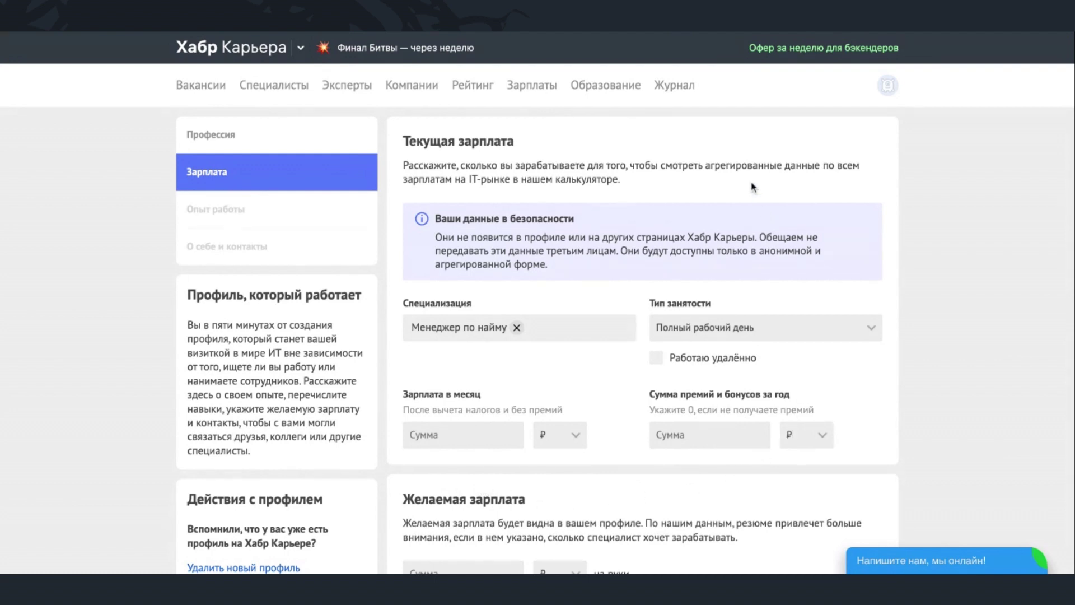
- Enter a 150000 monthly salary and a 100000 yearly bonus
{"action": "scroll", "coordinate": [752, 186], "scroll_direction": "down", "scroll_amount": 2}
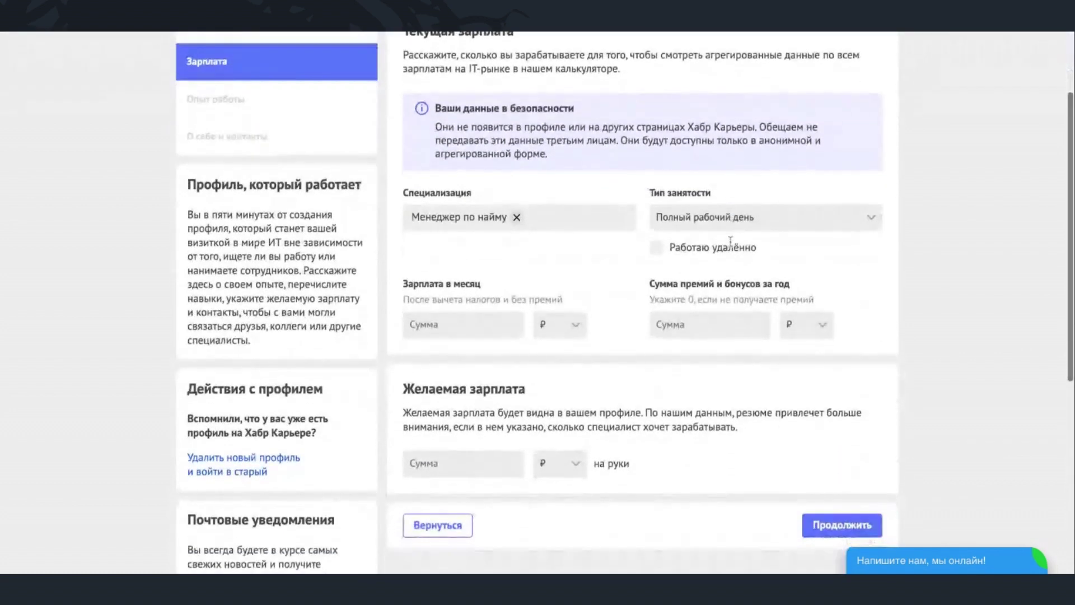
{"action": "left_click", "coordinate": [456, 325]}
{"action": "type", "text": "1"}
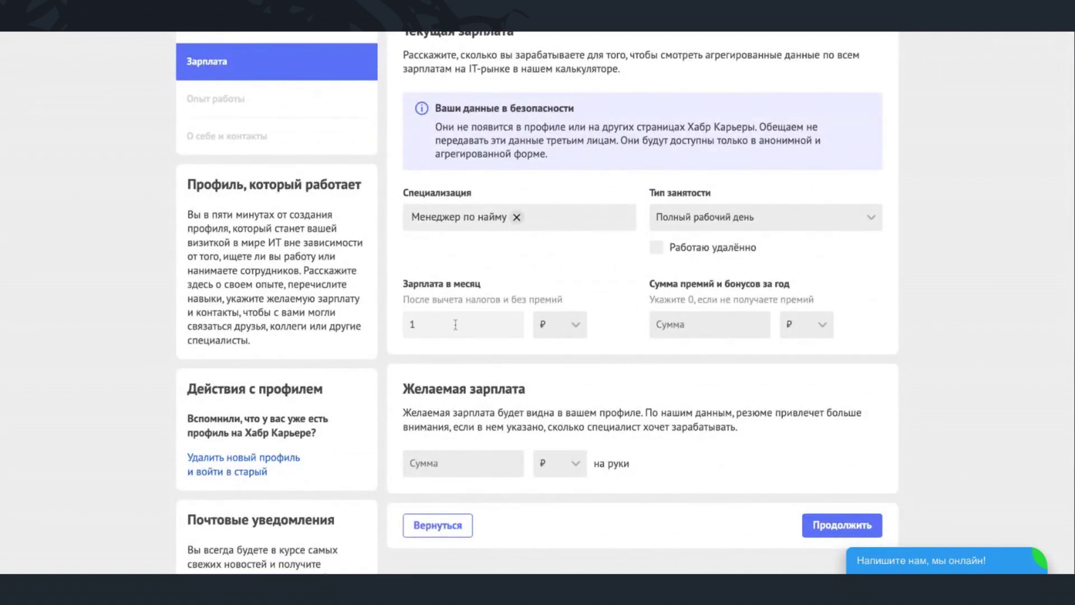
{"action": "type", "text": "50000"}
{"action": "scroll", "coordinate": [736, 348], "scroll_direction": "down", "scroll_amount": 1}
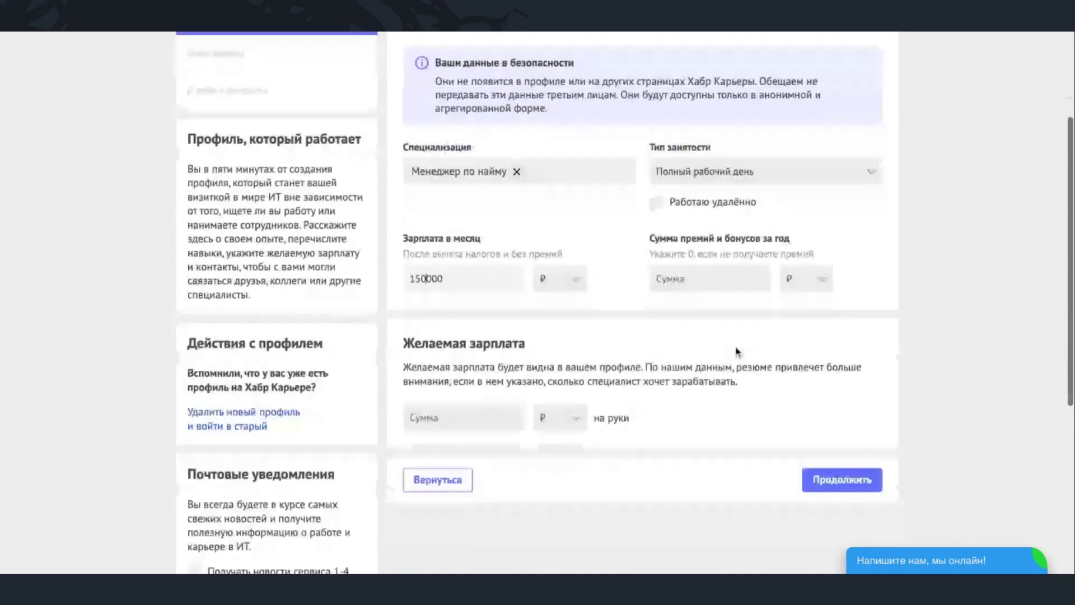
{"action": "left_click", "coordinate": [717, 260]}
{"action": "type", "text": "100"}
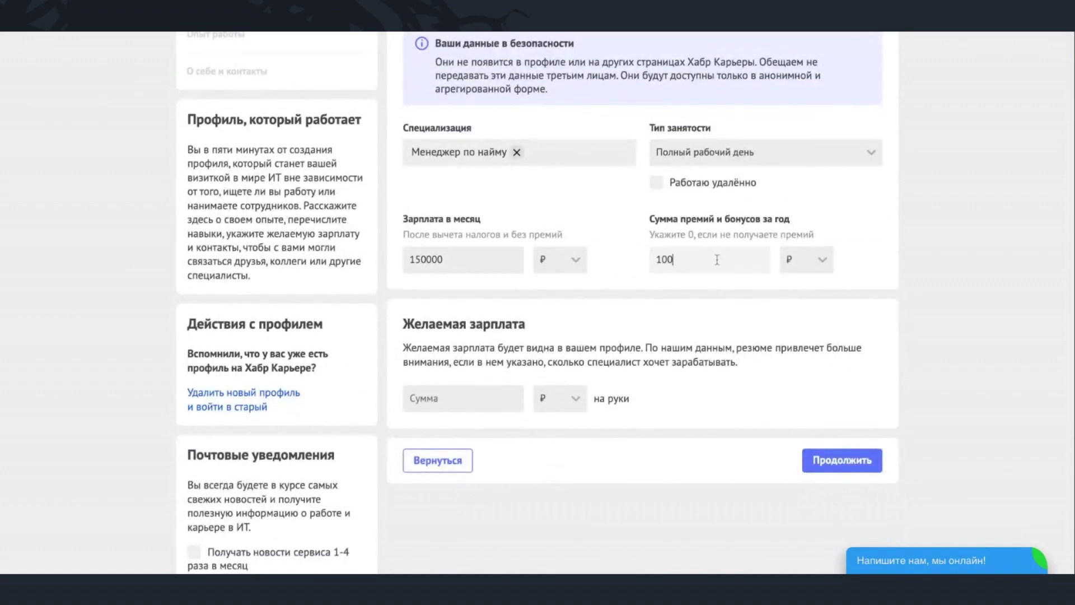
{"action": "type", "text": "000"}
- Mark the work as remote, set a desired salary of 180000, and continue
{"action": "left_click", "coordinate": [699, 184]}
{"action": "scroll", "coordinate": [553, 261], "scroll_direction": "down", "scroll_amount": 1}
{"action": "scroll", "coordinate": [553, 260], "scroll_direction": "down", "scroll_amount": 2}
{"action": "left_click", "coordinate": [458, 264]}
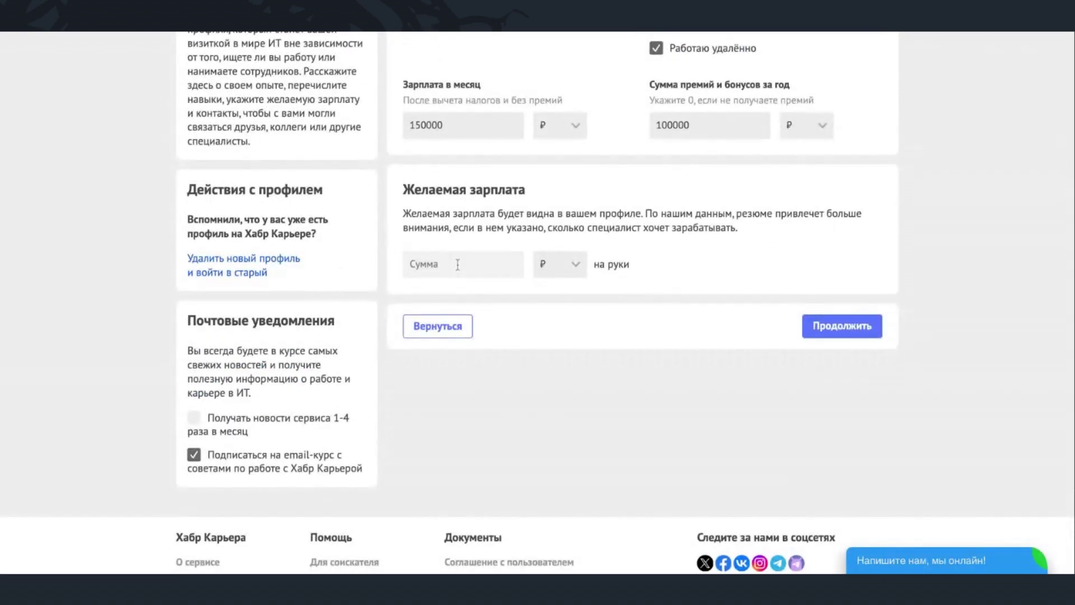
{"action": "type", "text": "180000"}
{"action": "left_click", "coordinate": [834, 327]}
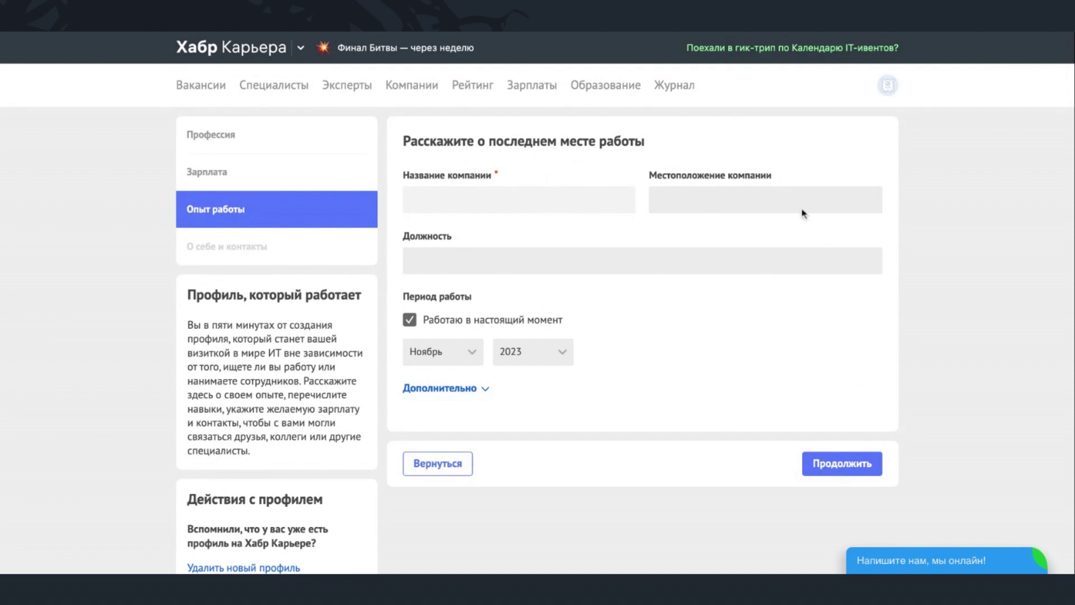
- Skip work experience, set the city to Санкт-Петербург, and enter a contact phone
{"action": "left_click", "coordinate": [862, 465]}
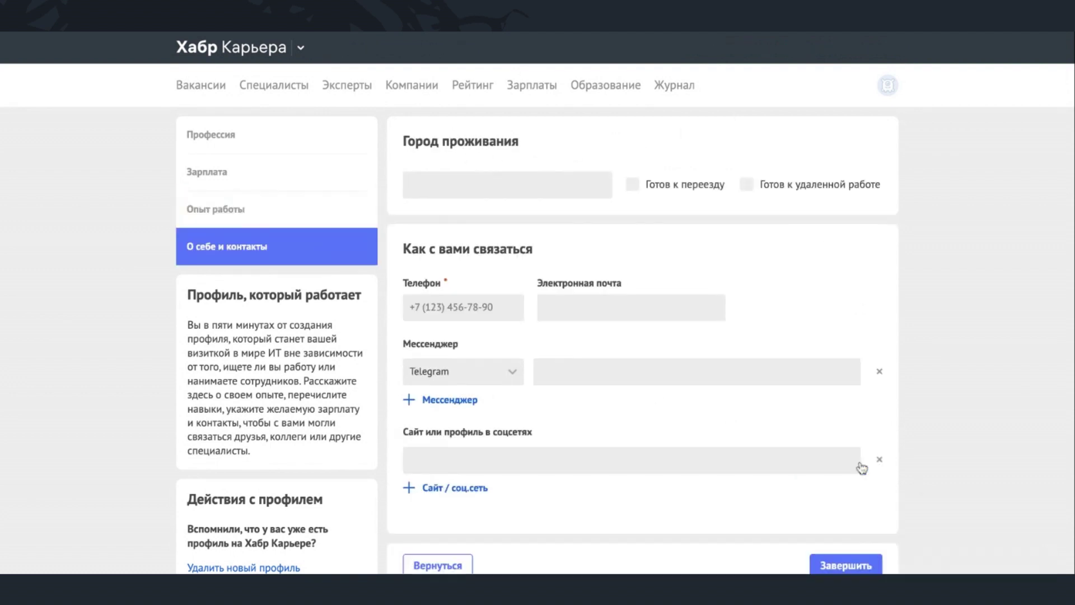
{"action": "left_click", "coordinate": [507, 183]}
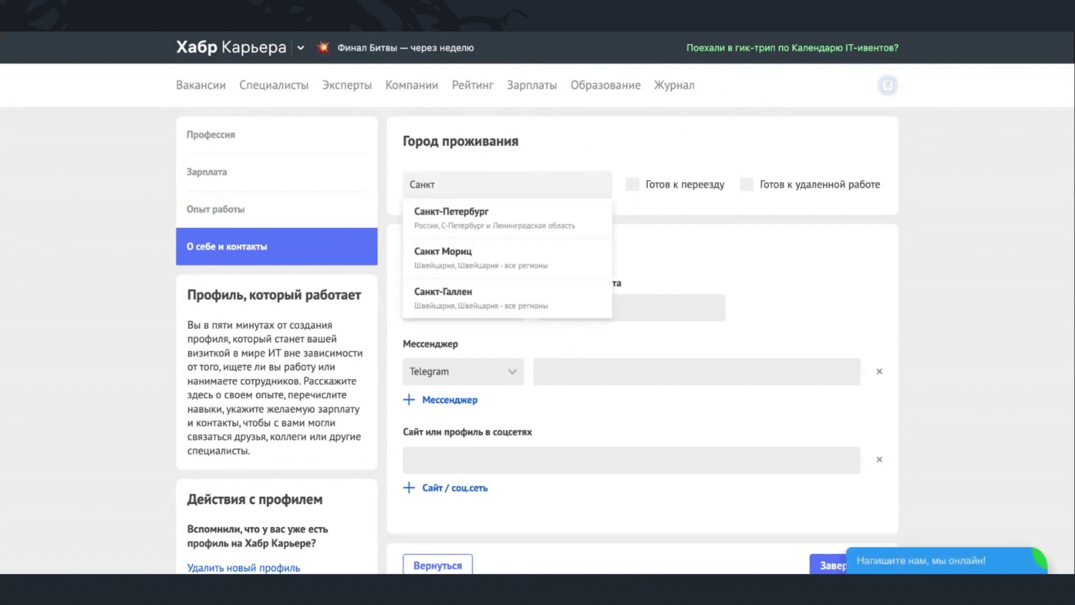
{"action": "left_click", "coordinate": [511, 218]}
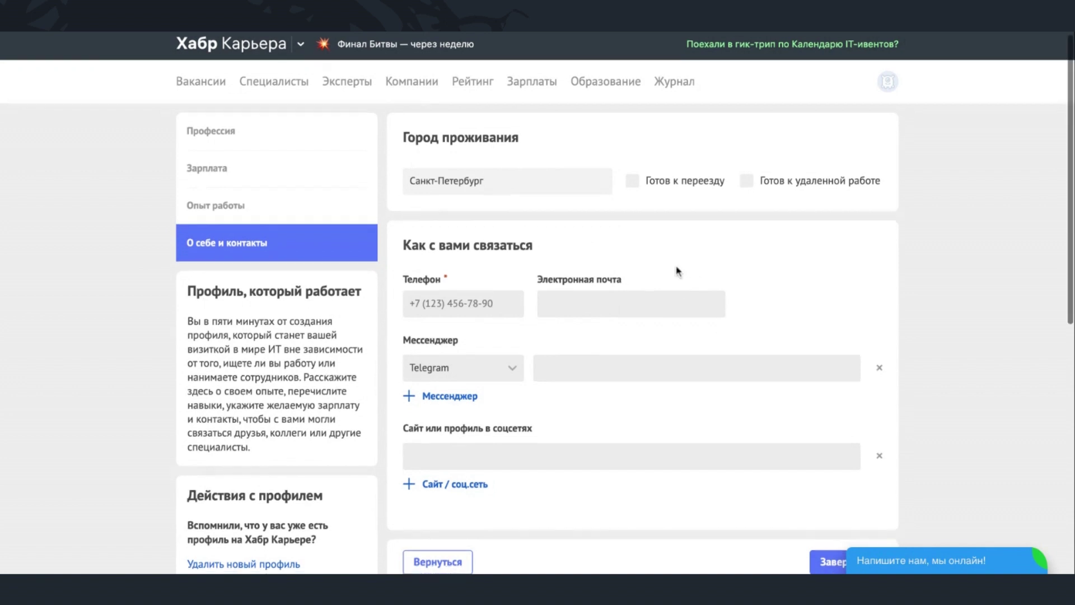
{"action": "scroll", "coordinate": [677, 271], "scroll_direction": "down", "scroll_amount": 2}
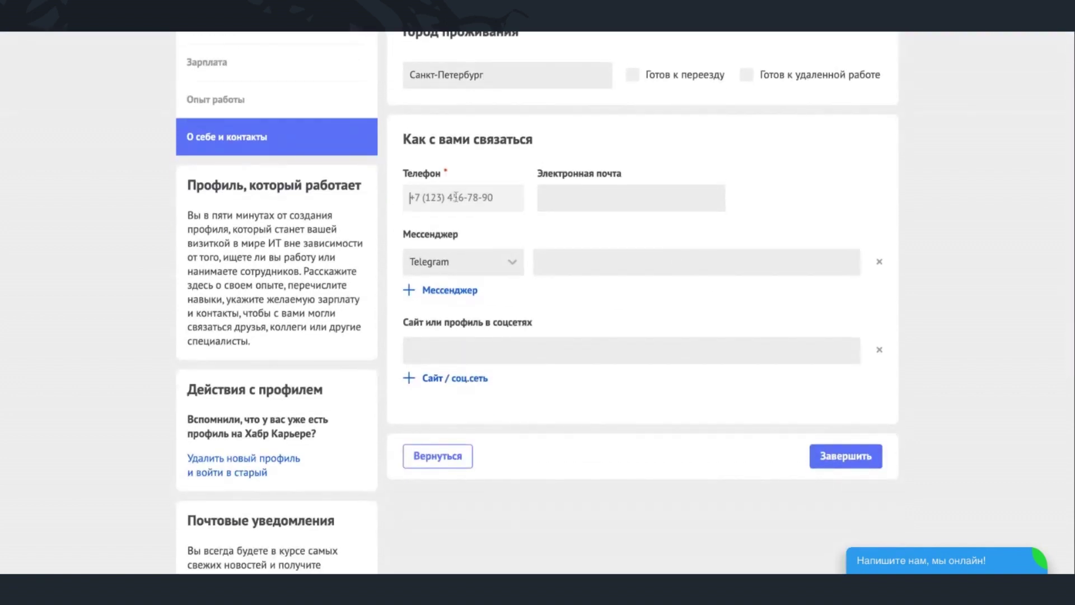
{"action": "type", "text": "7 (999) 999-99-99"}
- Paste the contact e-mail, undoing a wrongly pasted link first
{"action": "scroll", "coordinate": [470, 207], "scroll_direction": "down", "scroll_amount": 2}
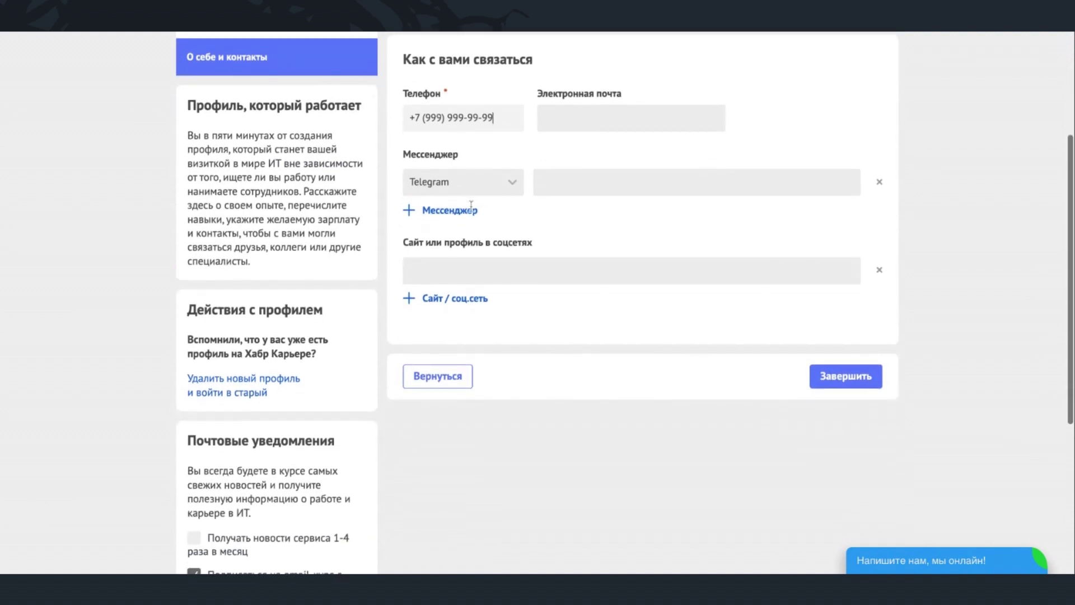
{"action": "left_click", "coordinate": [602, 118]}
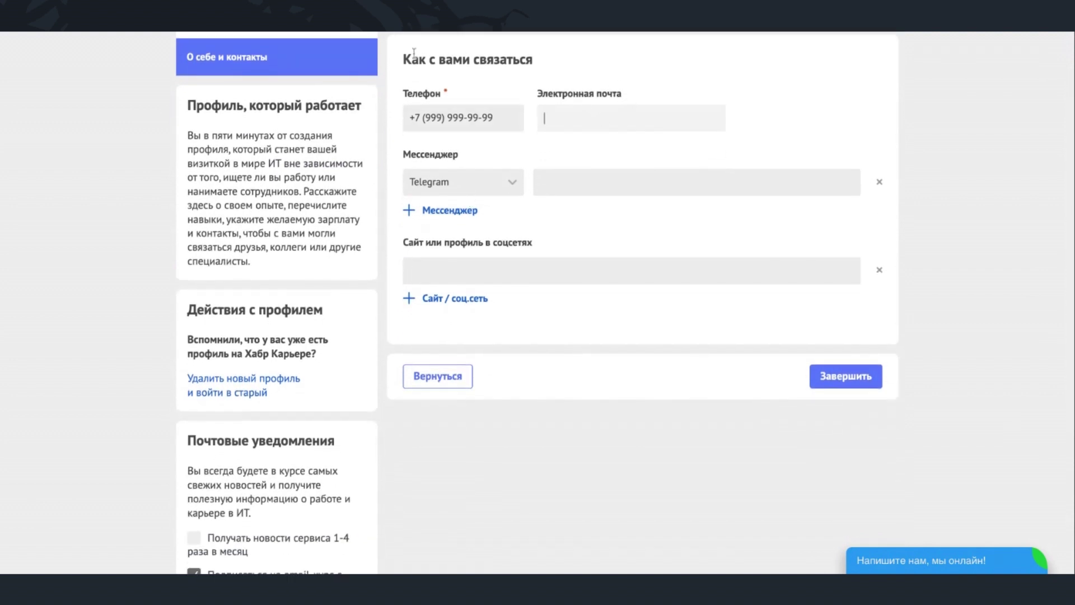
{"action": "scroll", "coordinate": [411, 133], "scroll_direction": "up", "scroll_amount": 2}
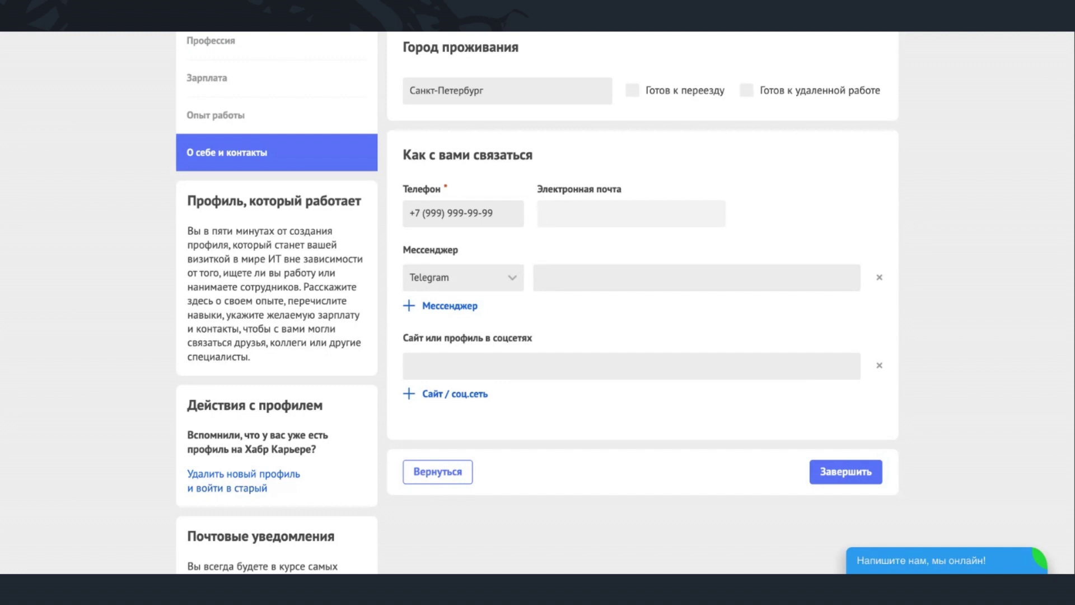
{"action": "key", "text": "ctrl+v"}
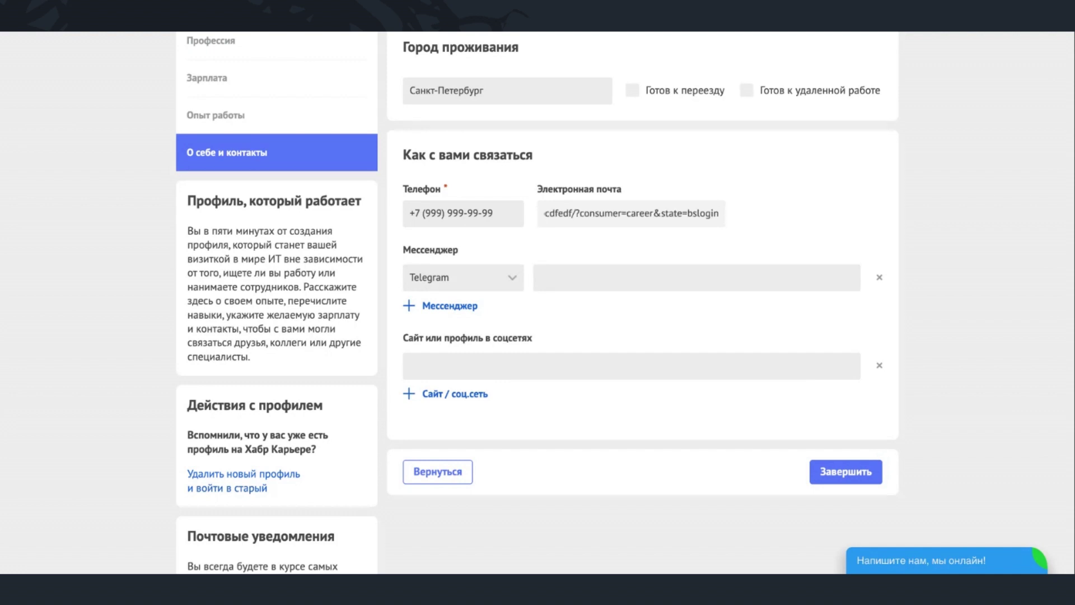
{"action": "key", "text": "ctrl+z"}
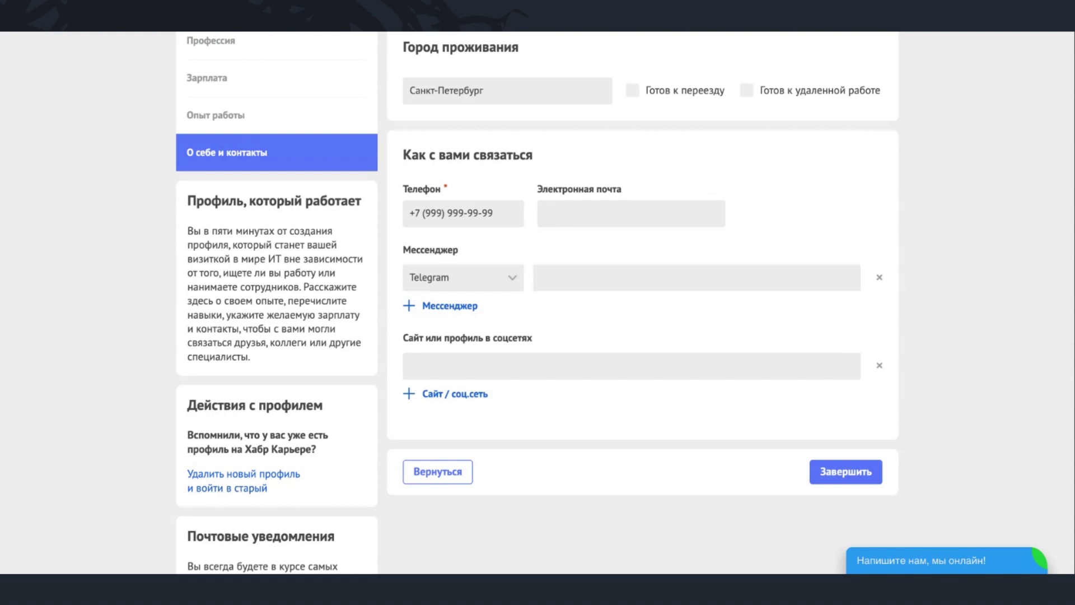
{"action": "key", "text": "ctrl+v"}
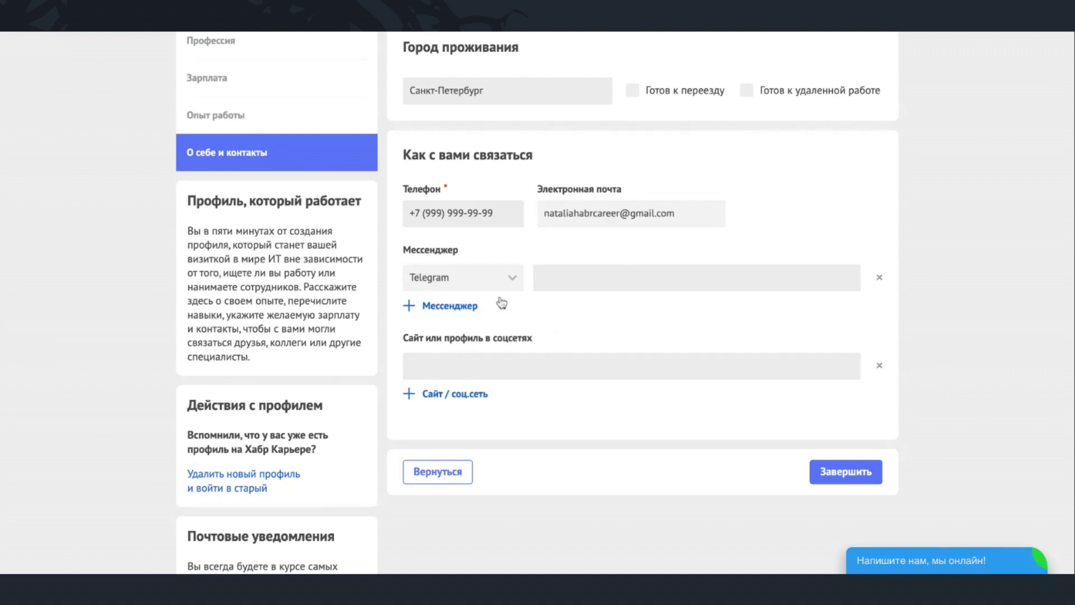
- Add and remove an extra website field, then finish the questionnaire
{"action": "scroll", "coordinate": [546, 313], "scroll_direction": "down", "scroll_amount": 2}
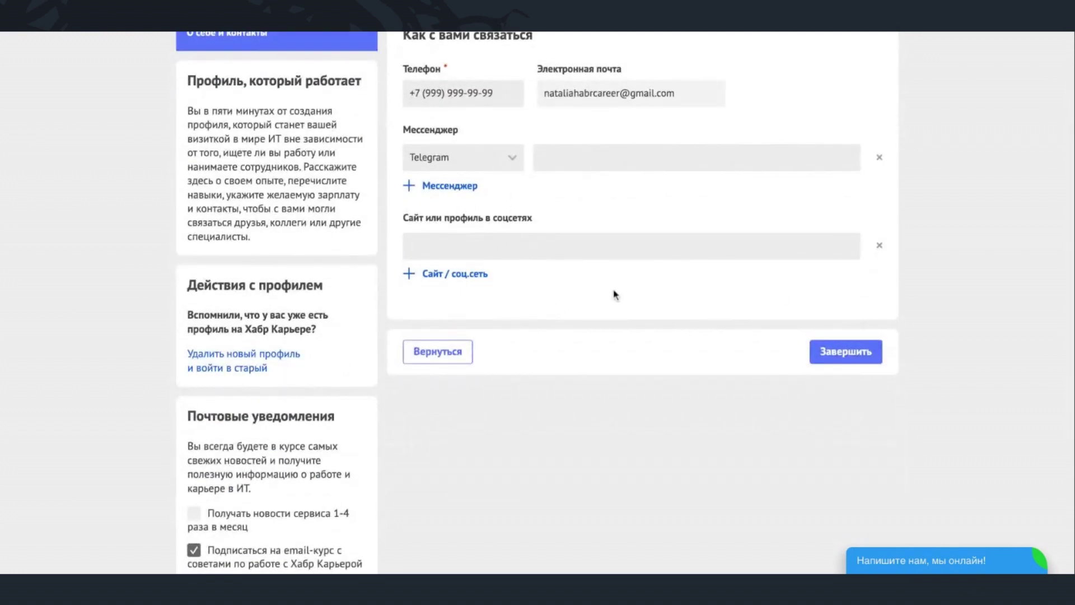
{"action": "left_click", "coordinate": [444, 274]}
{"action": "left_click", "coordinate": [878, 281]}
{"action": "left_click", "coordinate": [852, 357]}
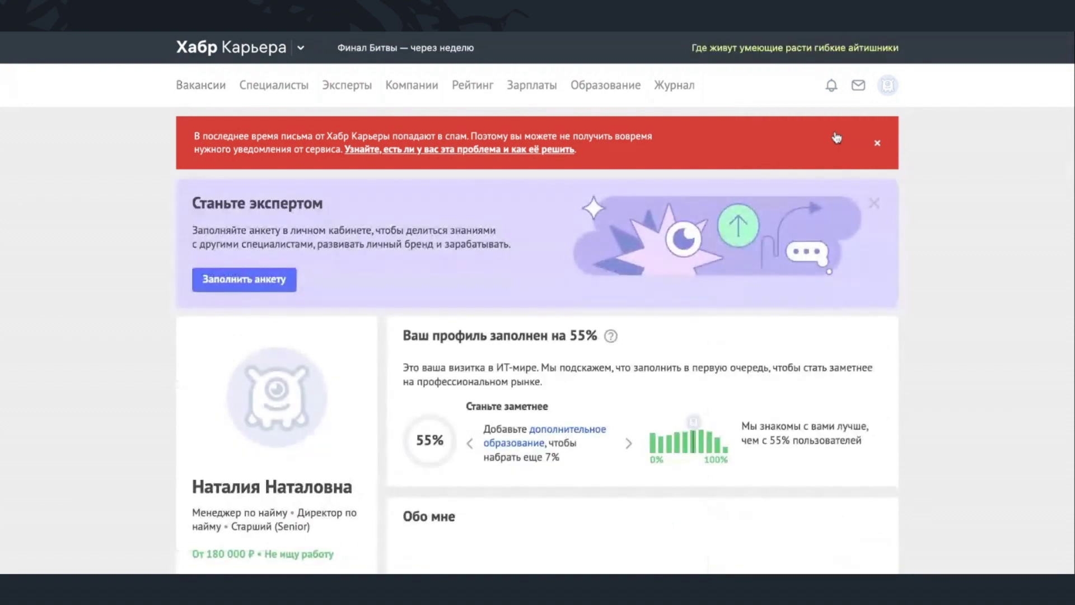
- Scroll through the new profile, briefly highlighting the seniority and salary lines
{"action": "scroll", "coordinate": [281, 415], "scroll_direction": "down", "scroll_amount": 3}
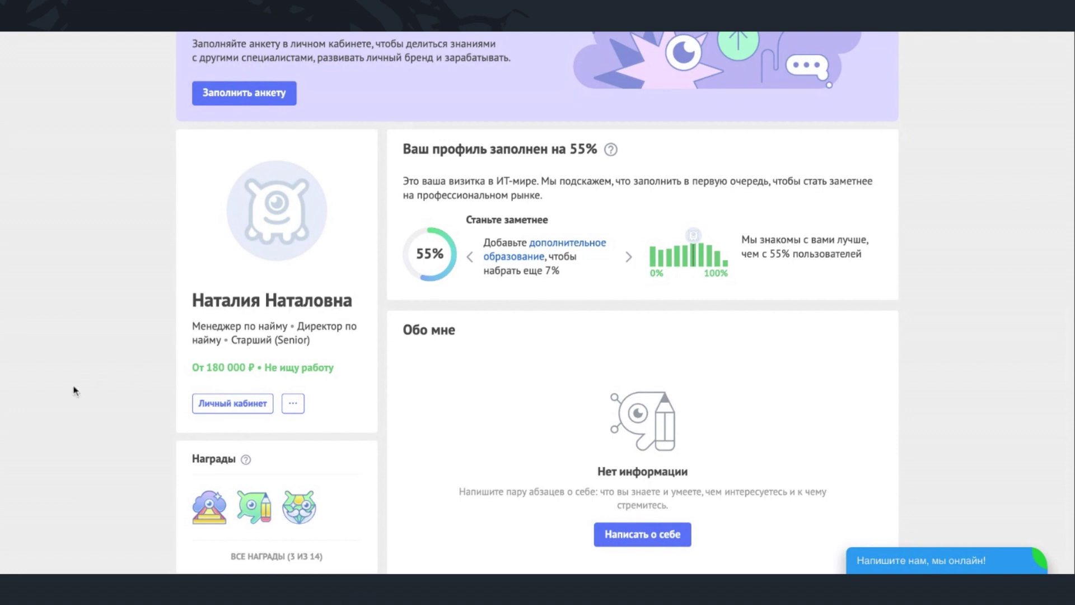
{"action": "scroll", "coordinate": [73, 381], "scroll_direction": "down", "scroll_amount": 2}
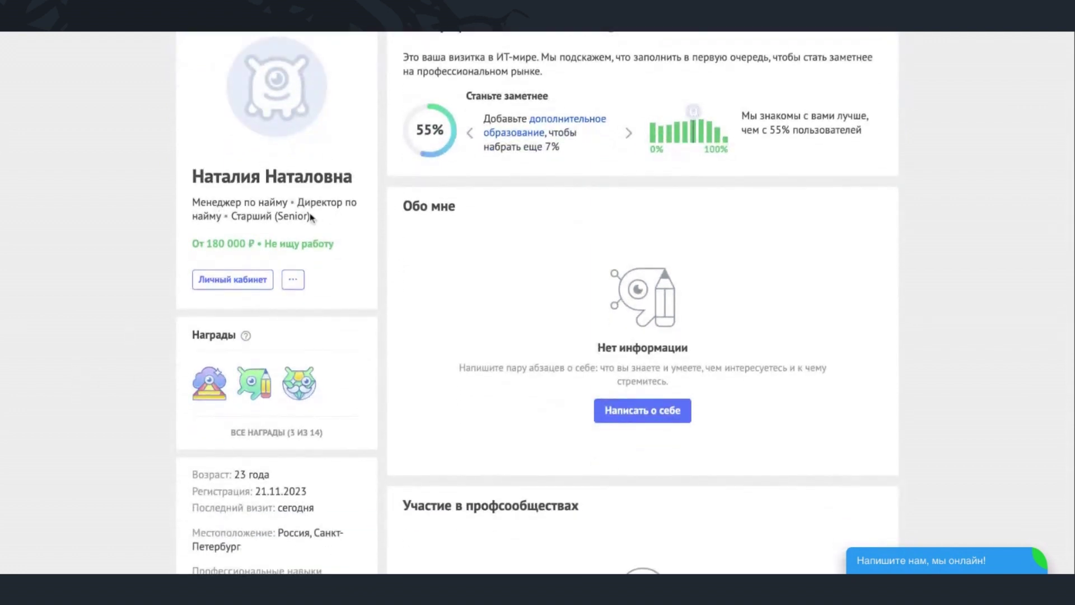
{"action": "left_click_drag", "start_coordinate": [315, 218], "coordinate": [351, 256]}
{"action": "left_click", "coordinate": [184, 251]}
{"action": "left_click", "coordinate": [375, 256]}
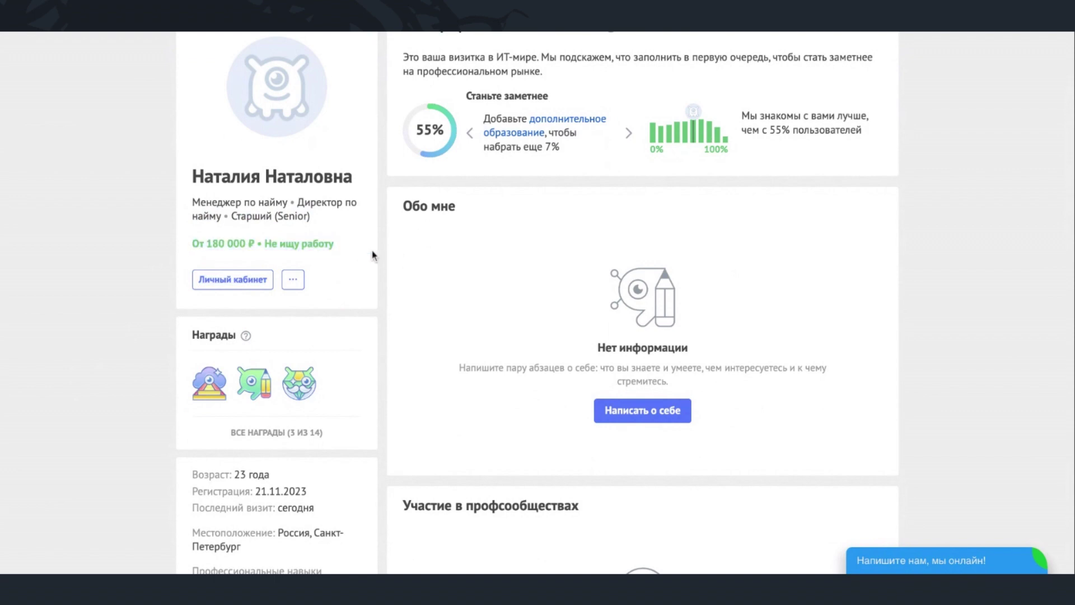
- Enter the short bio «Я специализируюсь на поиске 1с разработчиков.» in specialization settings and save
{"action": "left_click", "coordinate": [320, 251]}
{"action": "scroll", "coordinate": [432, 257], "scroll_direction": "down", "scroll_amount": 8}
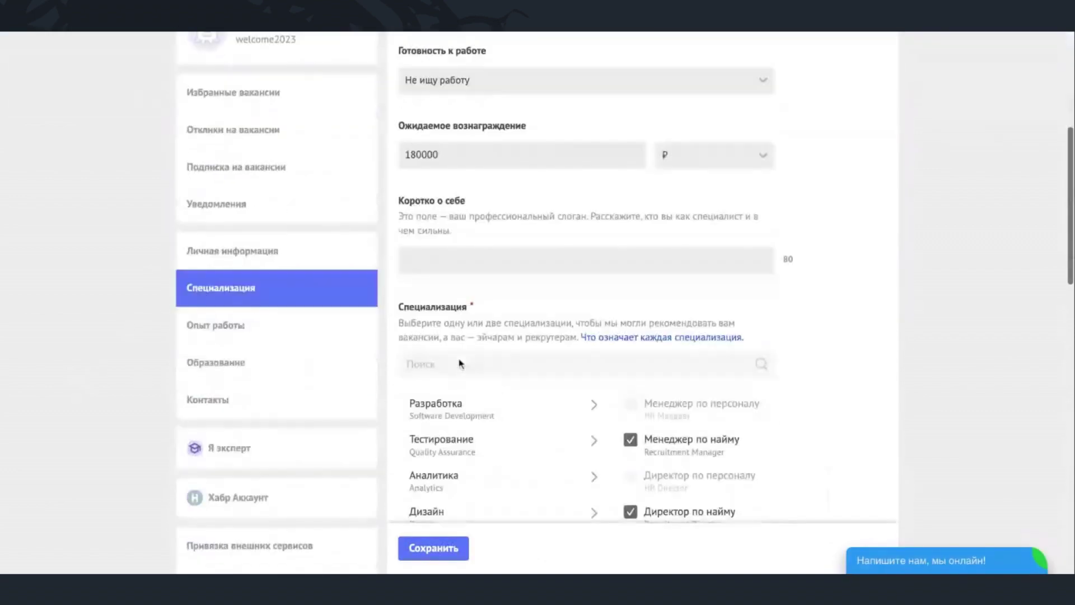
{"action": "left_click", "coordinate": [501, 87]}
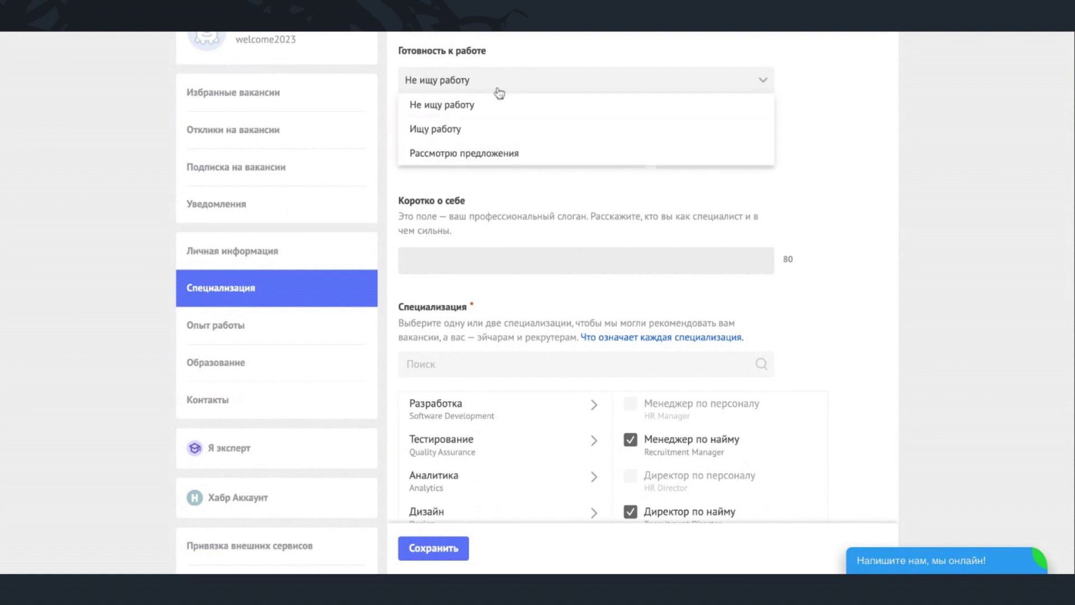
{"action": "left_click", "coordinate": [108, 80]}
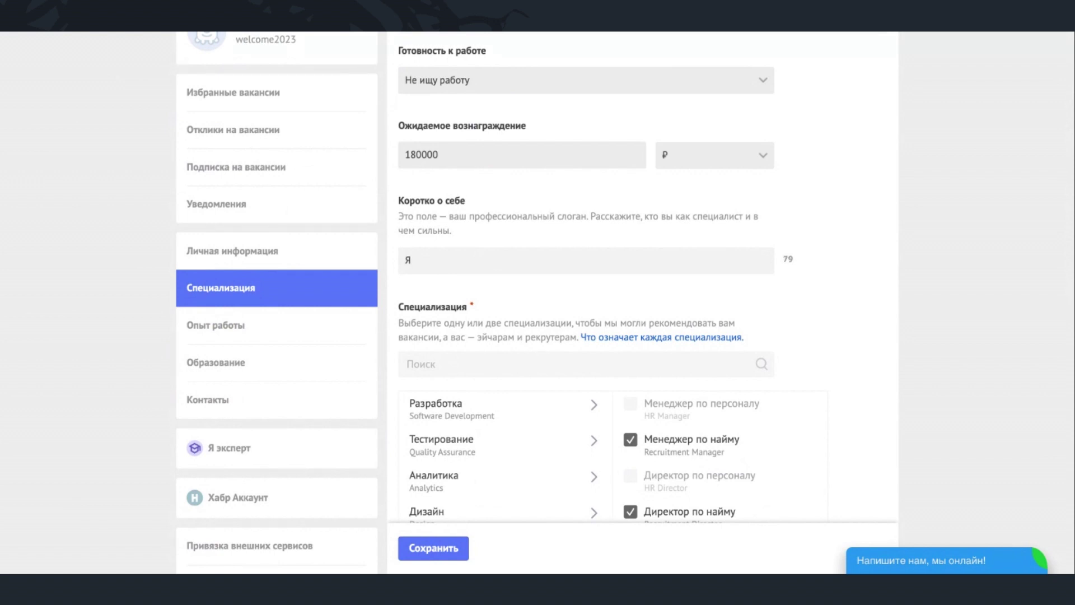
{"action": "type", "text": "специализируюсь на поиске "}
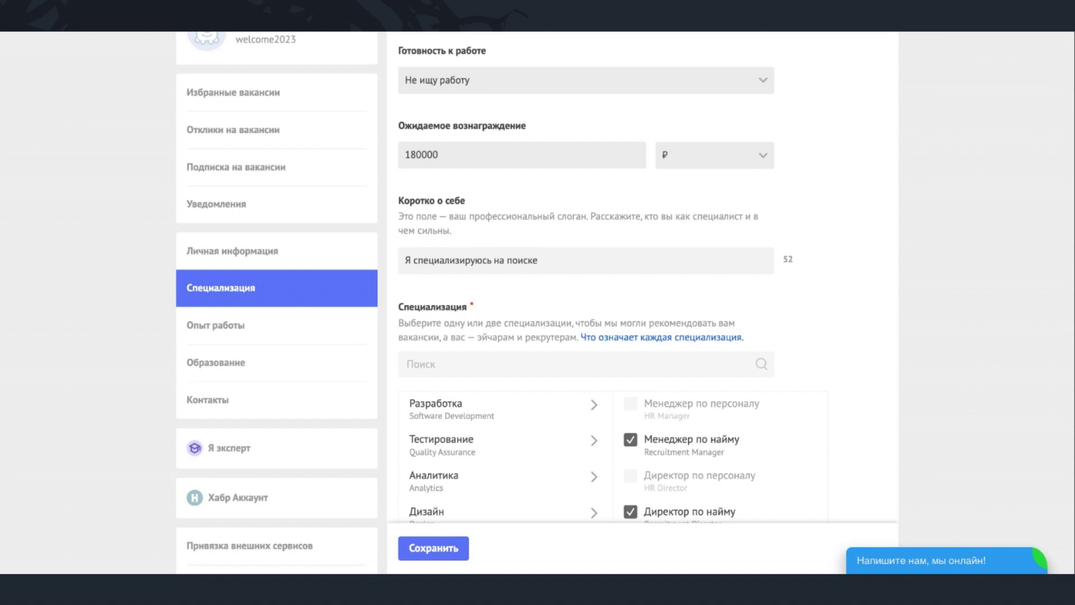
{"action": "type", "text": "1с разработчиков."}
{"action": "left_click", "coordinate": [436, 549]}
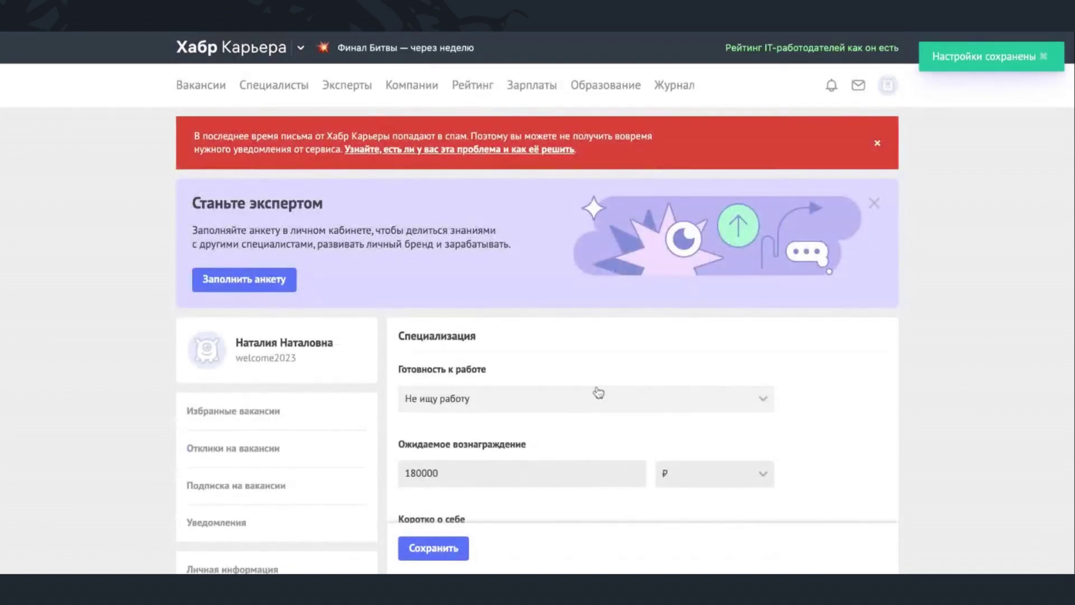
- Save the settings again and return to the profile page to check the bio
{"action": "scroll", "coordinate": [253, 476], "scroll_direction": "down", "scroll_amount": 4}
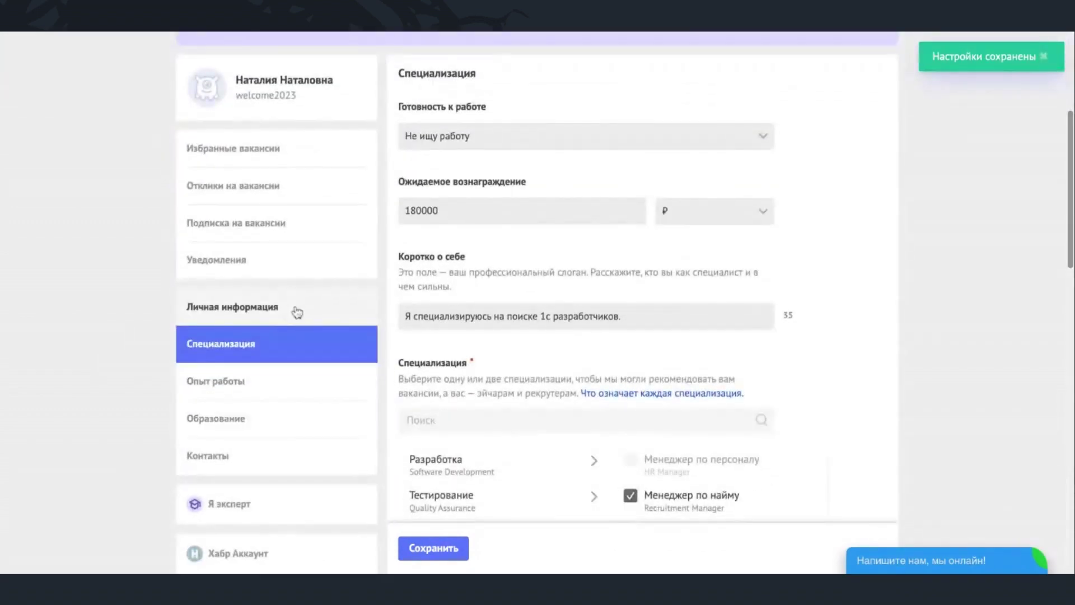
{"action": "scroll", "coordinate": [272, 403], "scroll_direction": "down", "scroll_amount": 4}
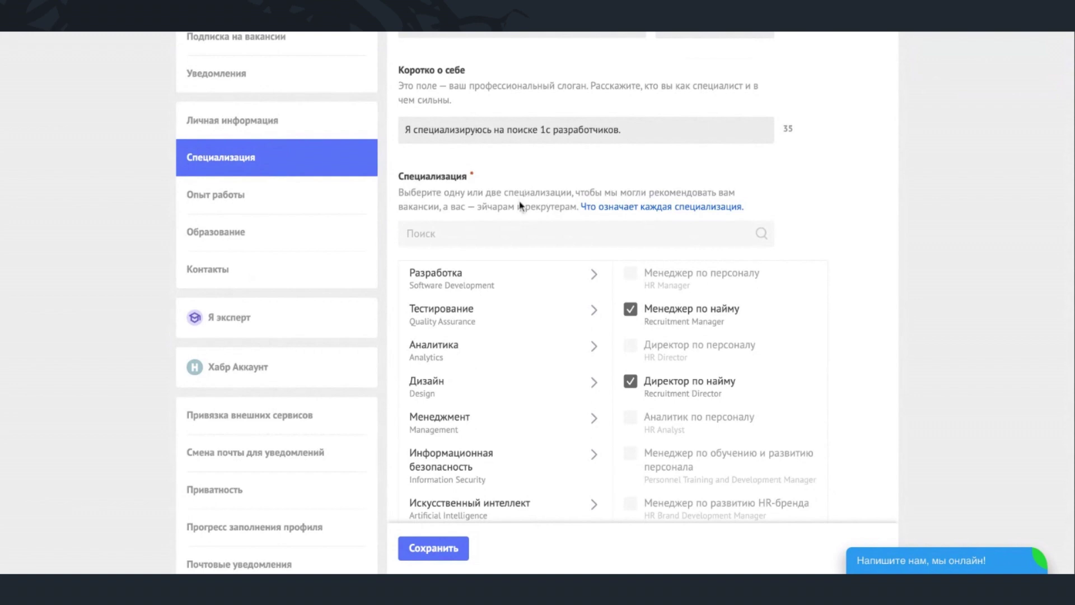
{"action": "left_click", "coordinate": [433, 548]}
{"action": "scroll", "coordinate": [437, 241], "scroll_direction": "up", "scroll_amount": 6}
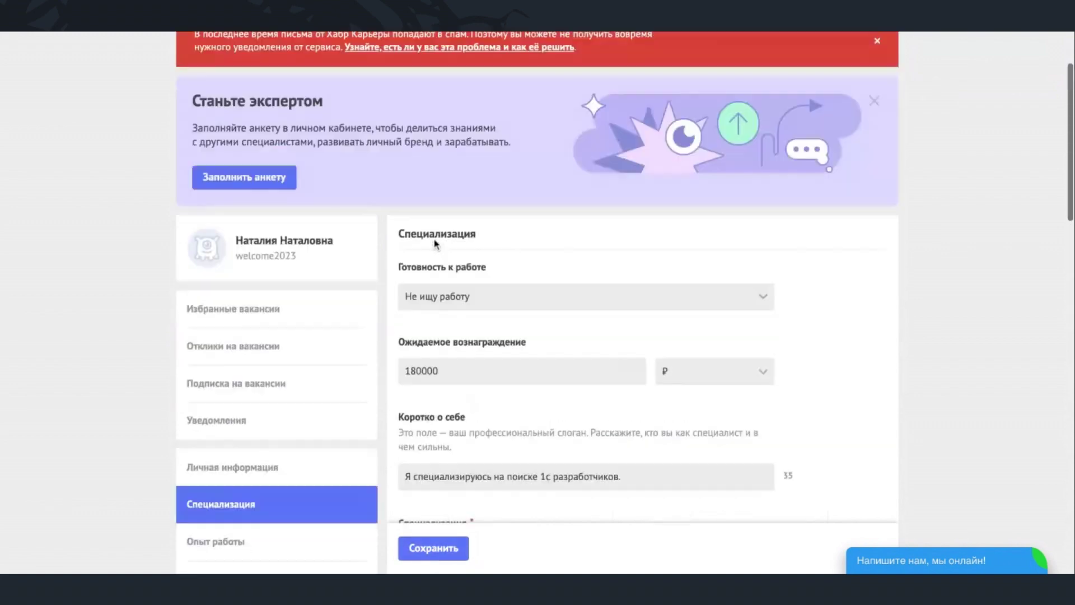
{"action": "scroll", "coordinate": [435, 242], "scroll_direction": "up", "scroll_amount": 2}
{"action": "left_click", "coordinate": [302, 350]}
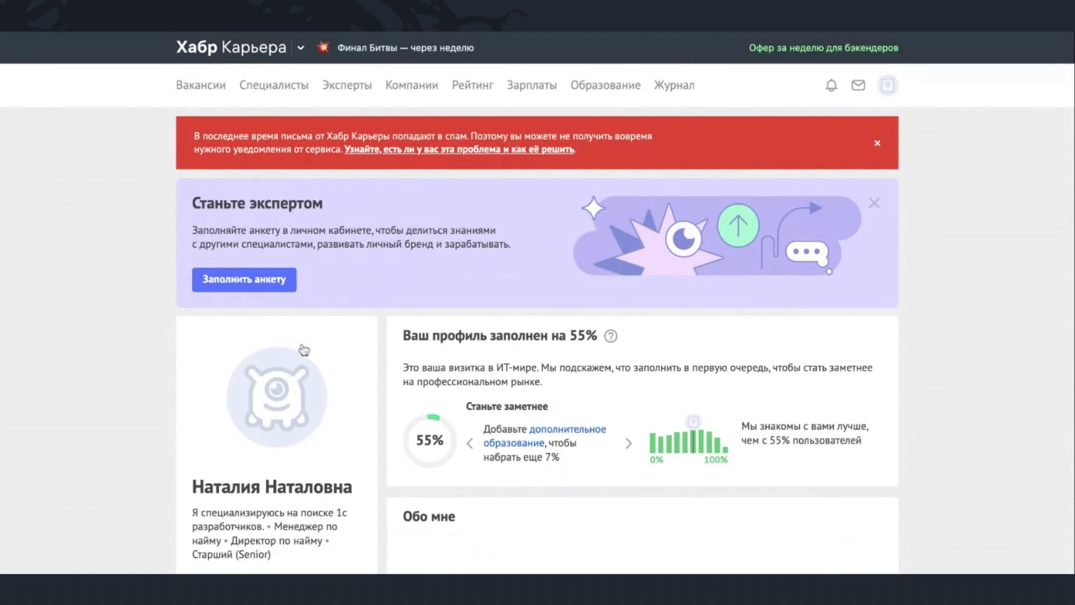
{"action": "scroll", "coordinate": [447, 272], "scroll_direction": "down", "scroll_amount": 3}
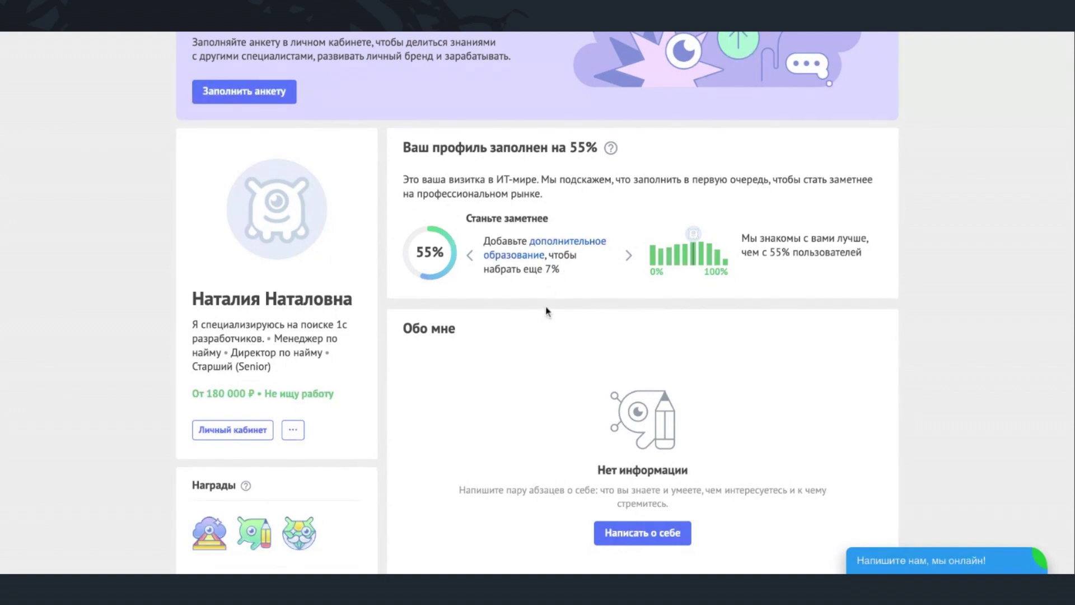
{"action": "scroll", "coordinate": [546, 310], "scroll_direction": "down", "scroll_amount": 8}
{"action": "scroll", "coordinate": [546, 311], "scroll_direction": "down", "scroll_amount": 10}
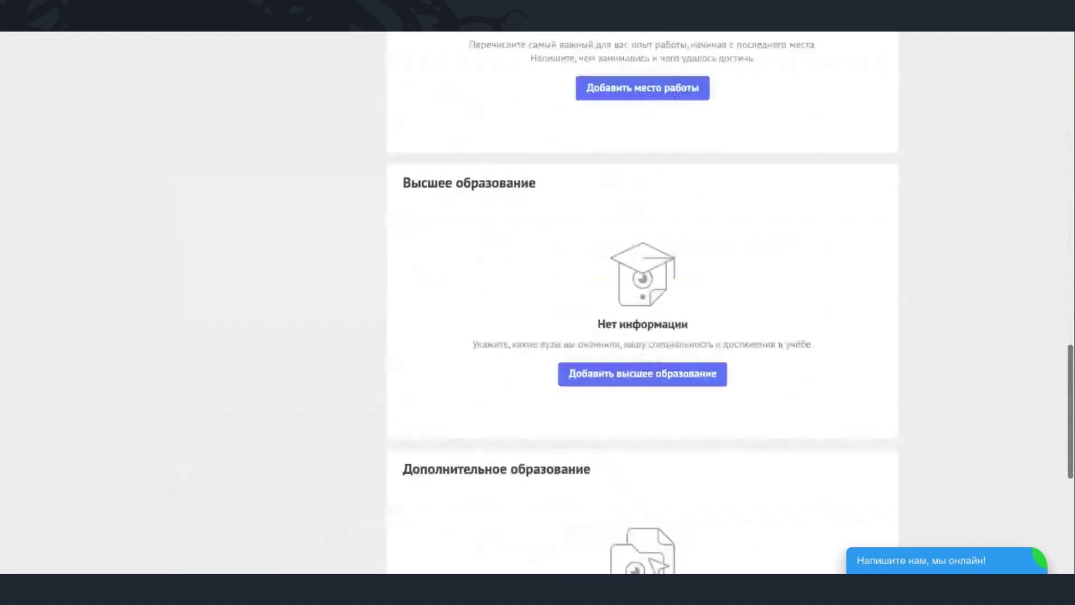
{"action": "scroll", "coordinate": [546, 311], "scroll_direction": "up", "scroll_amount": 10}
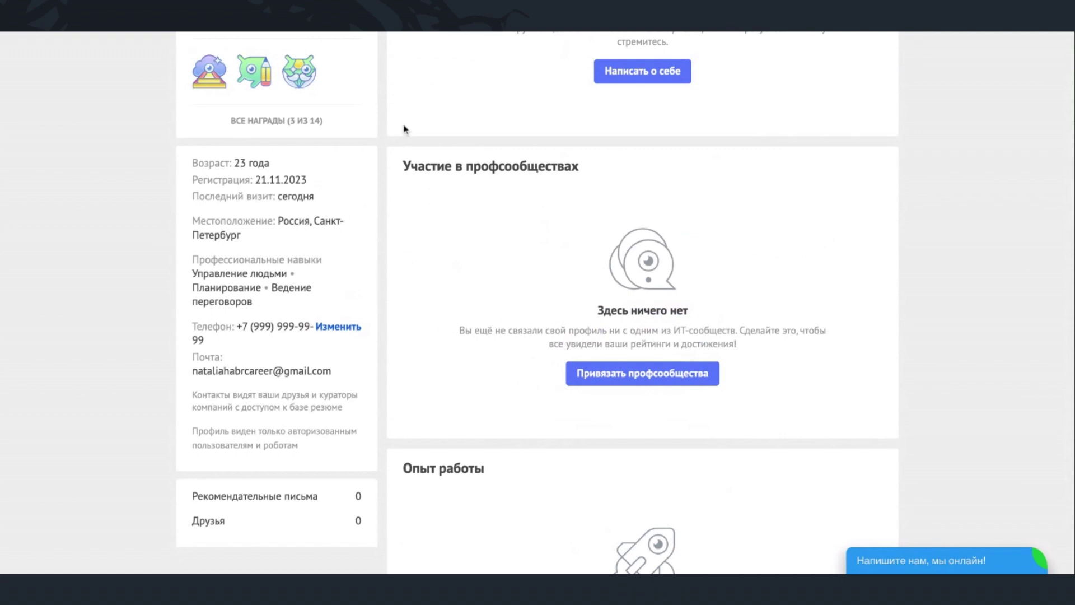
{"action": "scroll", "coordinate": [720, 247], "scroll_direction": "down", "scroll_amount": 5}
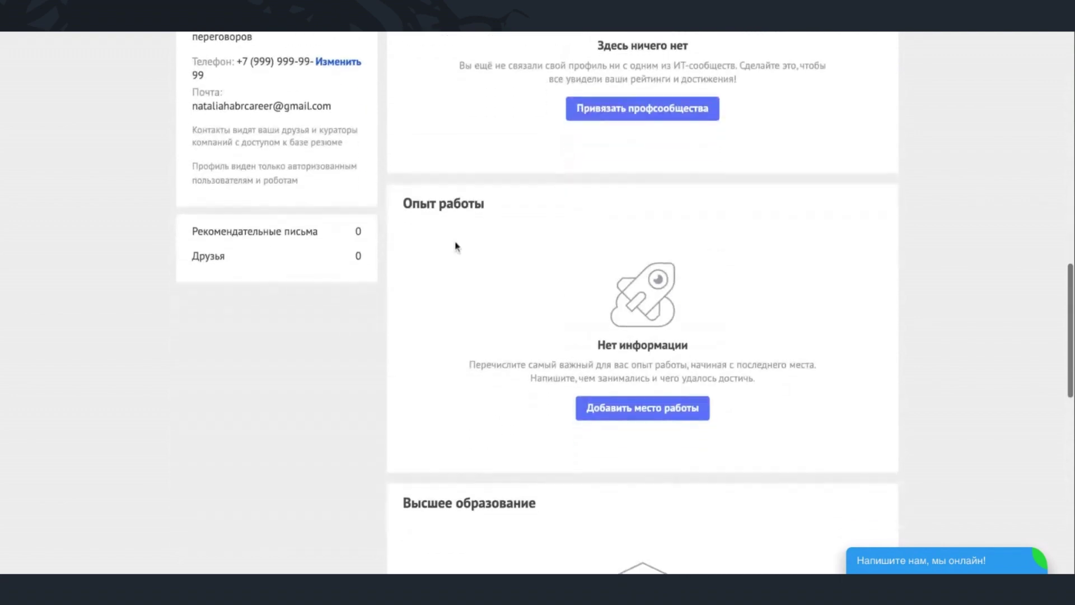
{"action": "scroll", "coordinate": [722, 432], "scroll_direction": "down", "scroll_amount": 5}
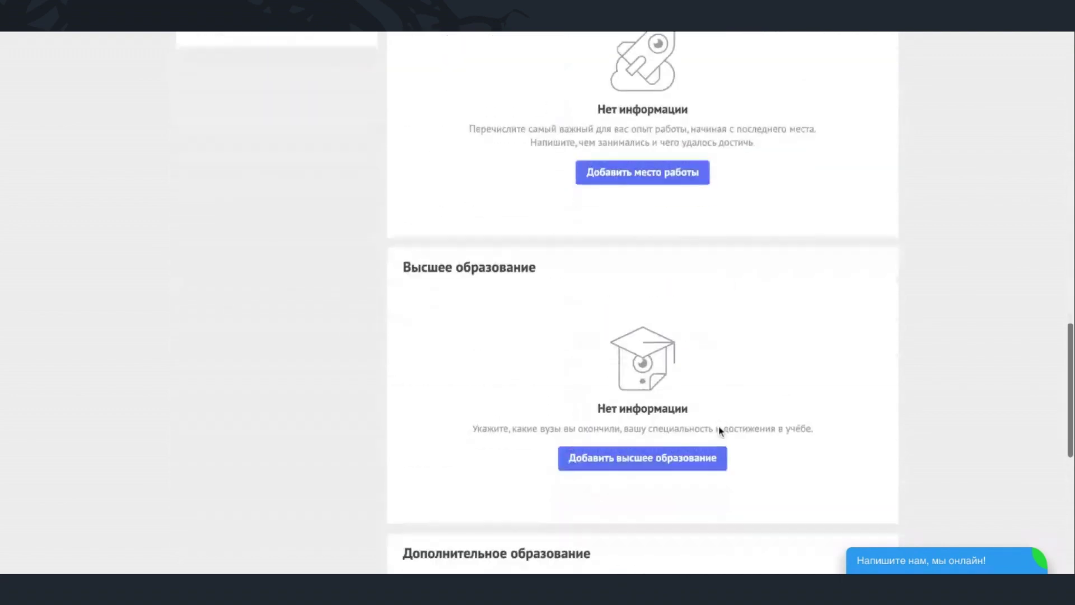
{"action": "scroll", "coordinate": [511, 288], "scroll_direction": "up", "scroll_amount": 10}
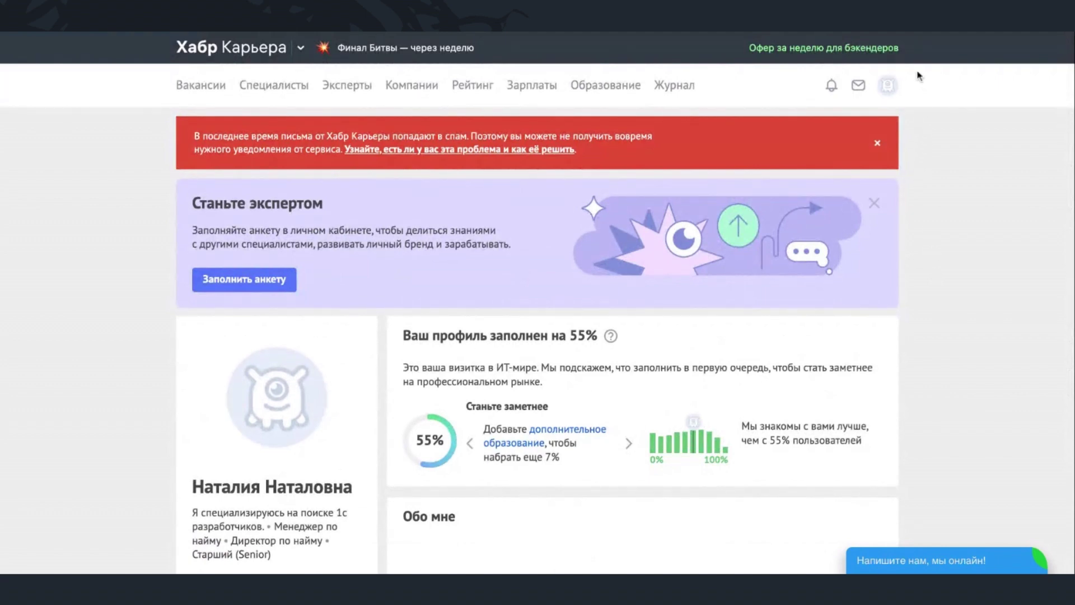
{"action": "left_click", "coordinate": [891, 89]}
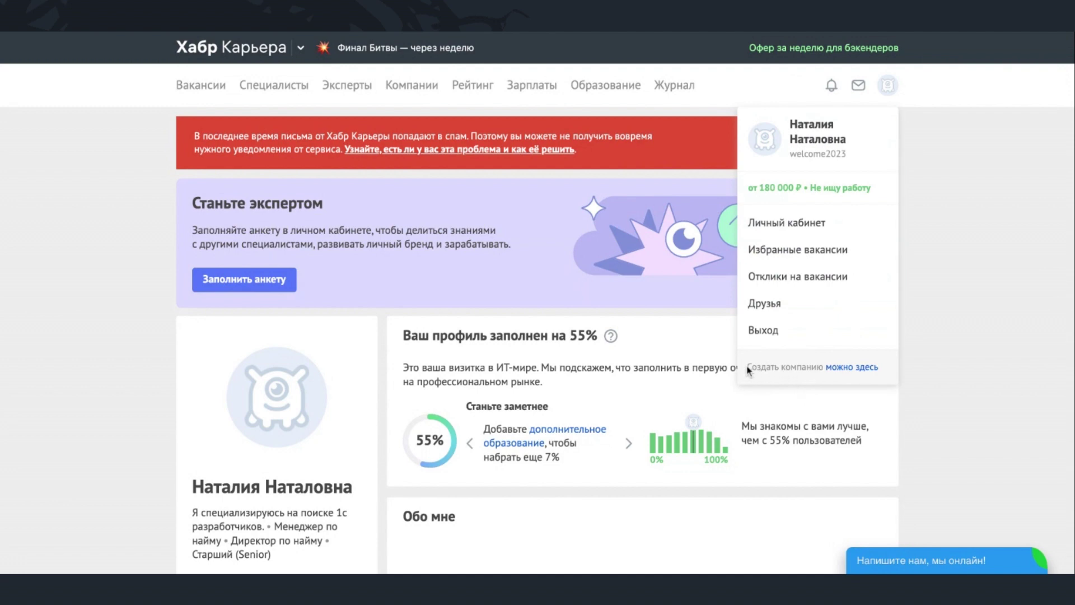
{"action": "left_click", "coordinate": [852, 359]}
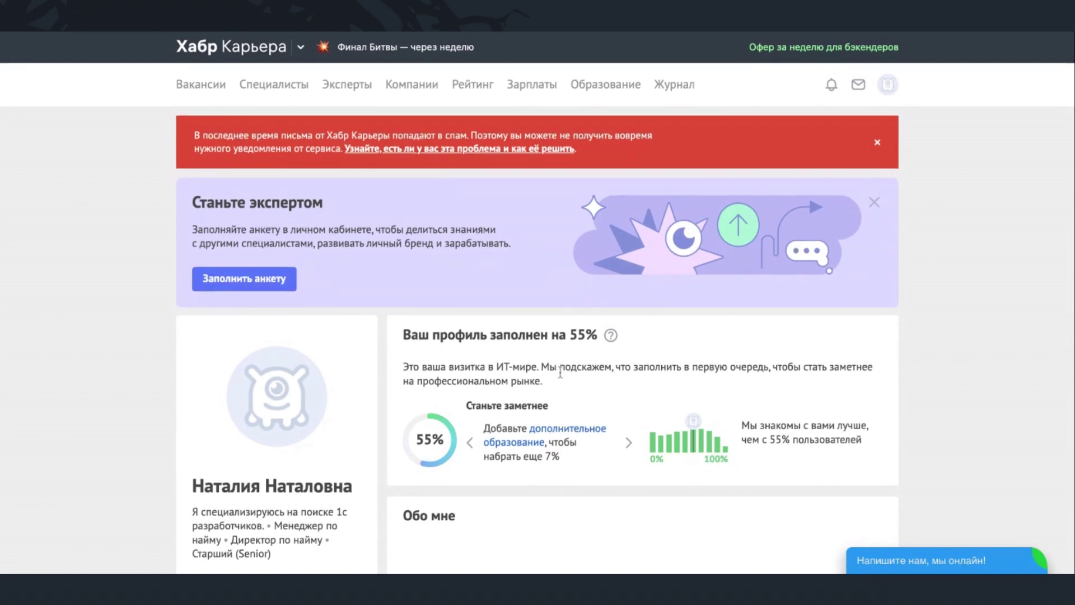
{"action": "scroll", "coordinate": [560, 372], "scroll_direction": "down", "scroll_amount": 10}
{"action": "scroll", "coordinate": [560, 305], "scroll_direction": "down", "scroll_amount": 5}
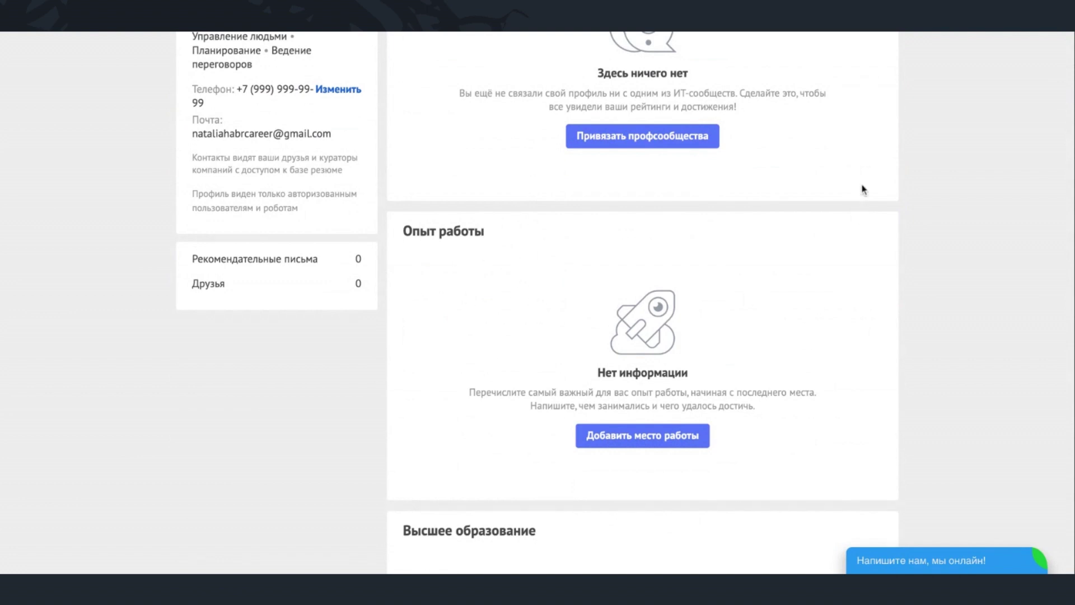
{"action": "scroll", "coordinate": [912, 115], "scroll_direction": "up", "scroll_amount": 5}
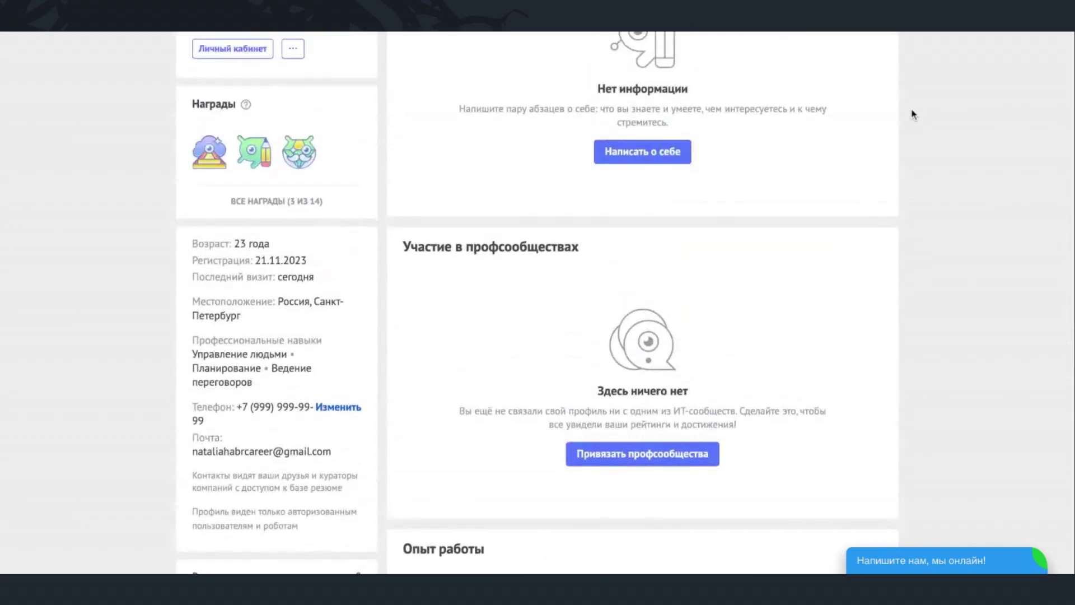
{"action": "scroll", "coordinate": [912, 115], "scroll_direction": "up", "scroll_amount": 9}
{"action": "left_click", "coordinate": [889, 86]}
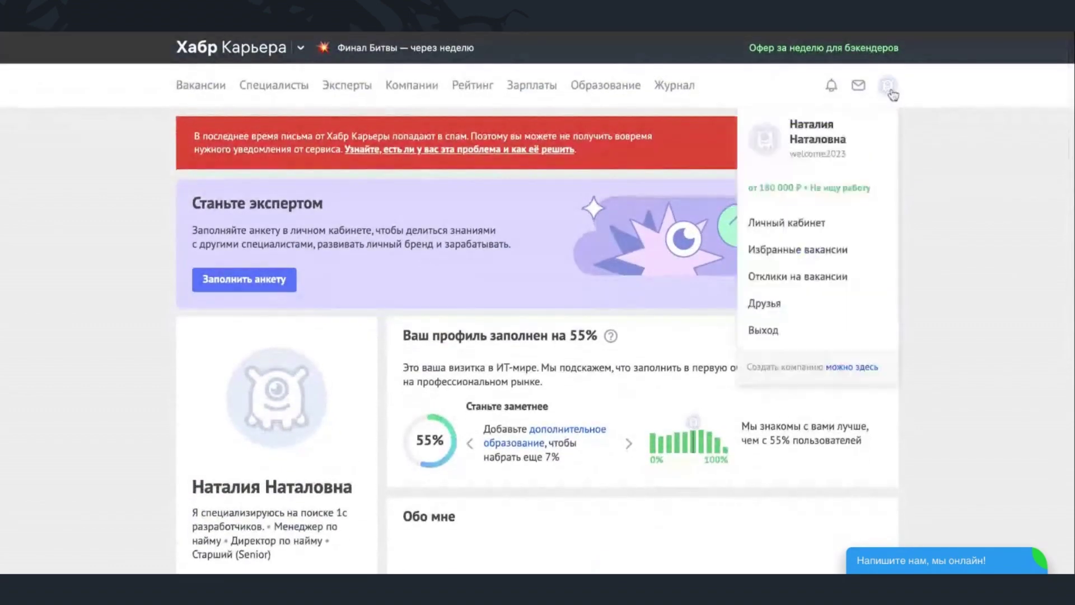
{"action": "left_click", "coordinate": [851, 368]}
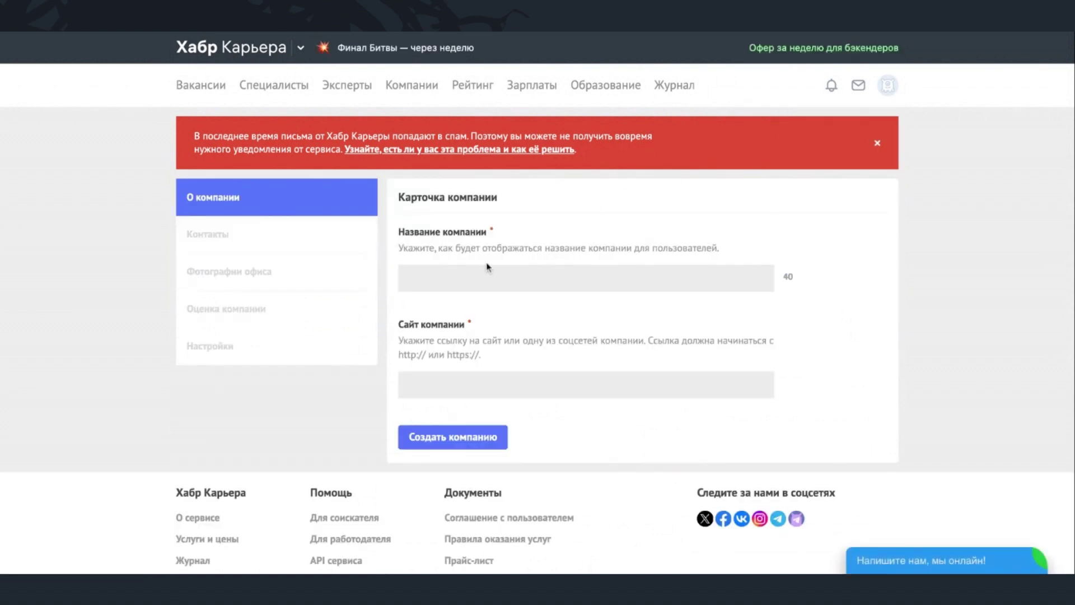
{"action": "left_click", "coordinate": [528, 281]}
{"action": "type", "text": "Тестовые системы"}
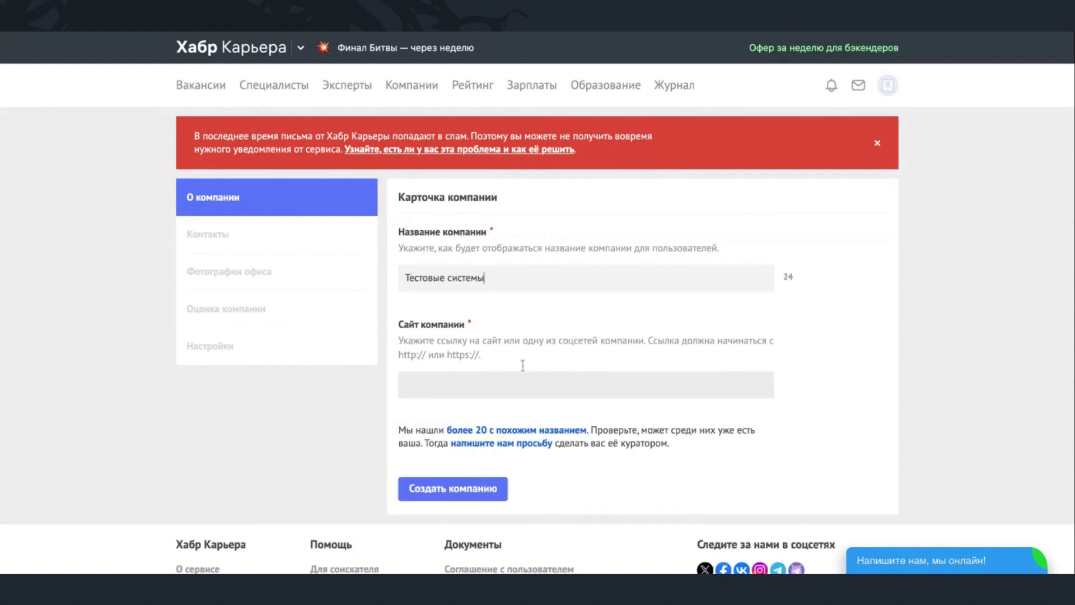
{"action": "left_click", "coordinate": [455, 491]}
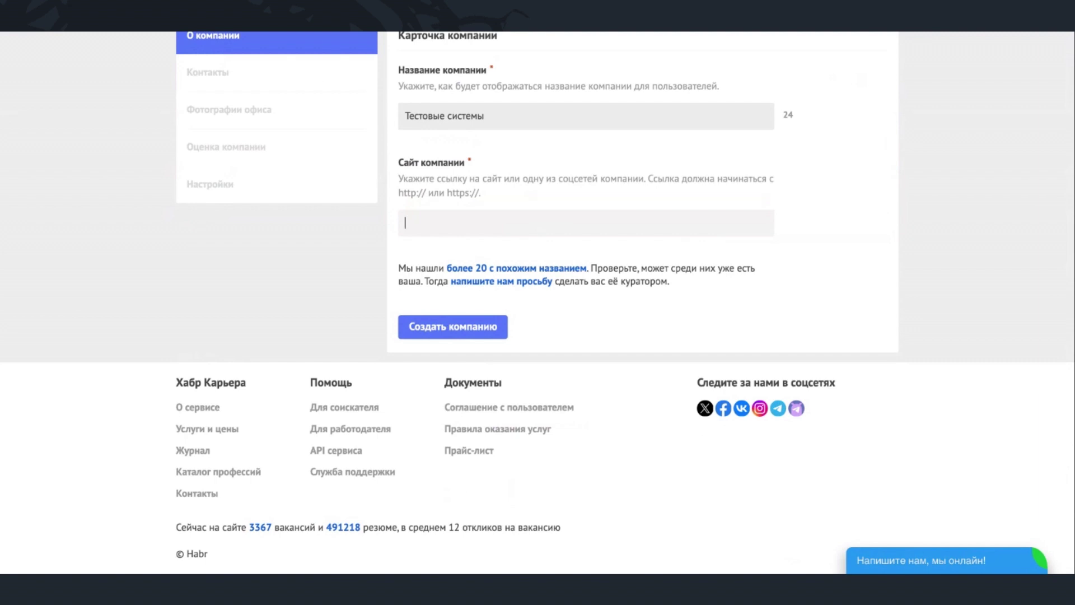
{"action": "type", "text": "https://career.habr.com/"}
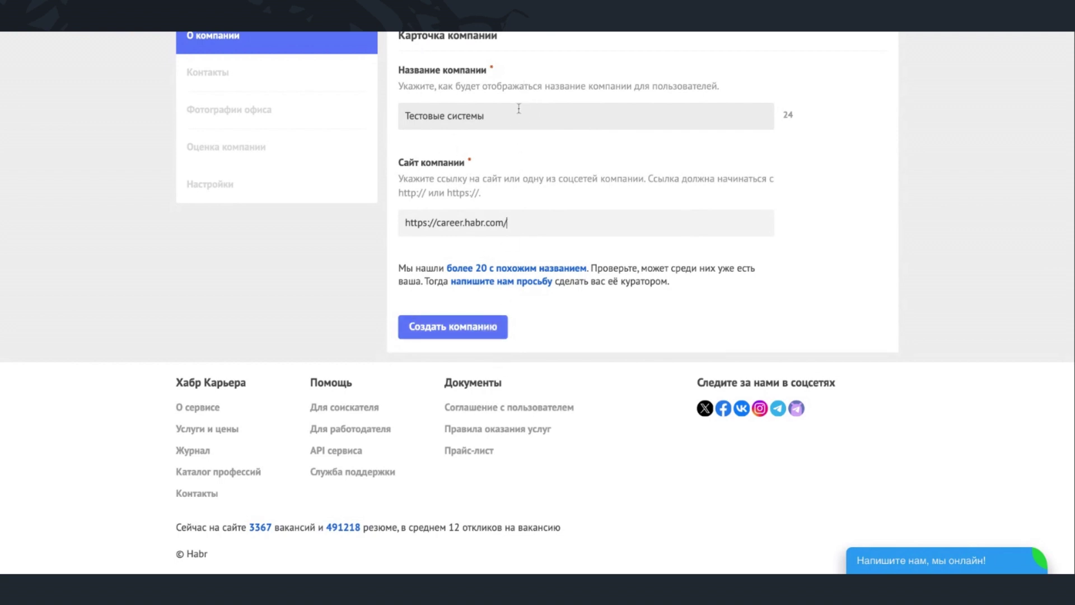
{"action": "scroll", "coordinate": [518, 108], "scroll_direction": "up", "scroll_amount": 2}
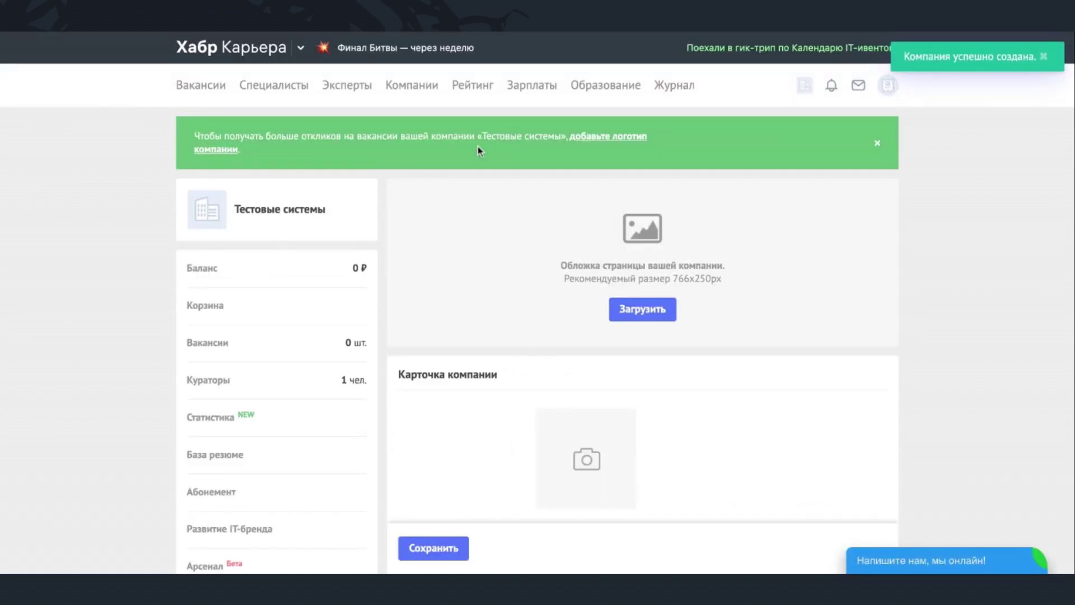
{"action": "scroll", "coordinate": [487, 285], "scroll_direction": "down", "scroll_amount": 3}
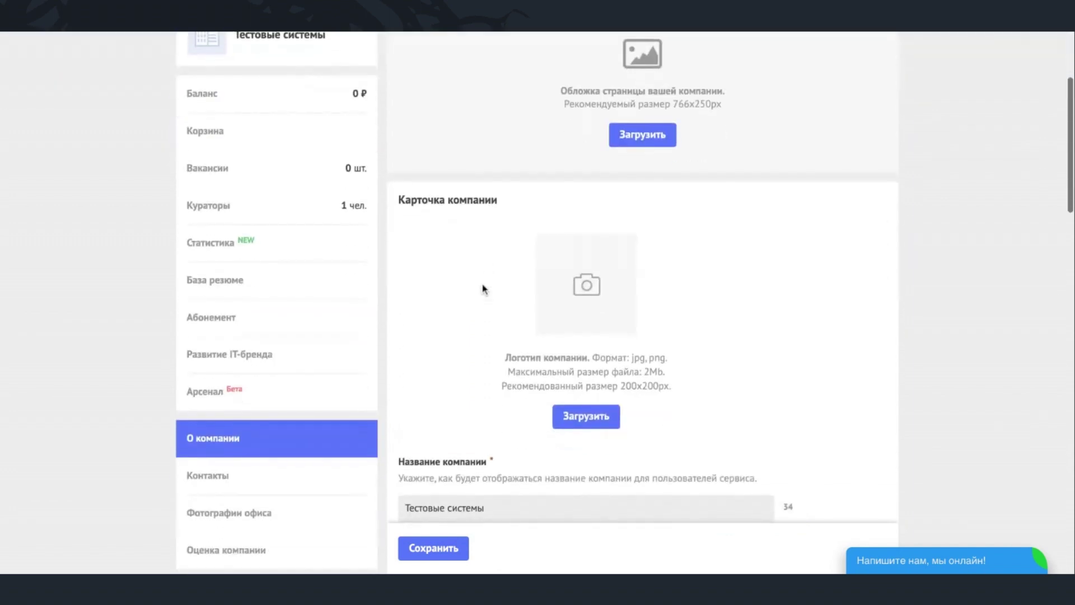
{"action": "scroll", "coordinate": [509, 460], "scroll_direction": "down", "scroll_amount": 1}
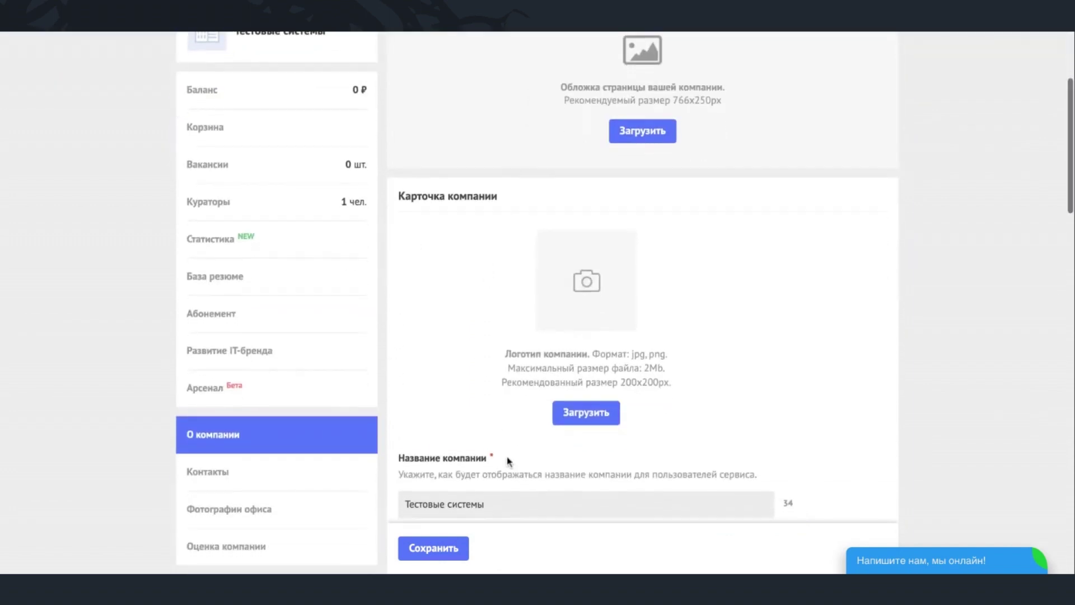
{"action": "scroll", "coordinate": [509, 460], "scroll_direction": "up", "scroll_amount": 3}
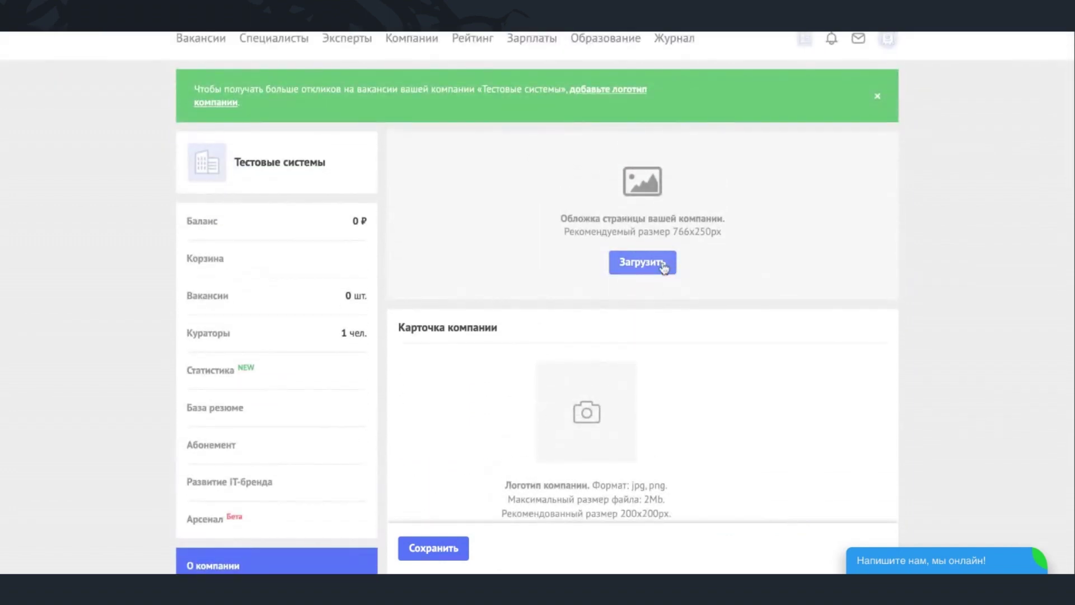
{"action": "scroll", "coordinate": [588, 338], "scroll_direction": "down", "scroll_amount": 3}
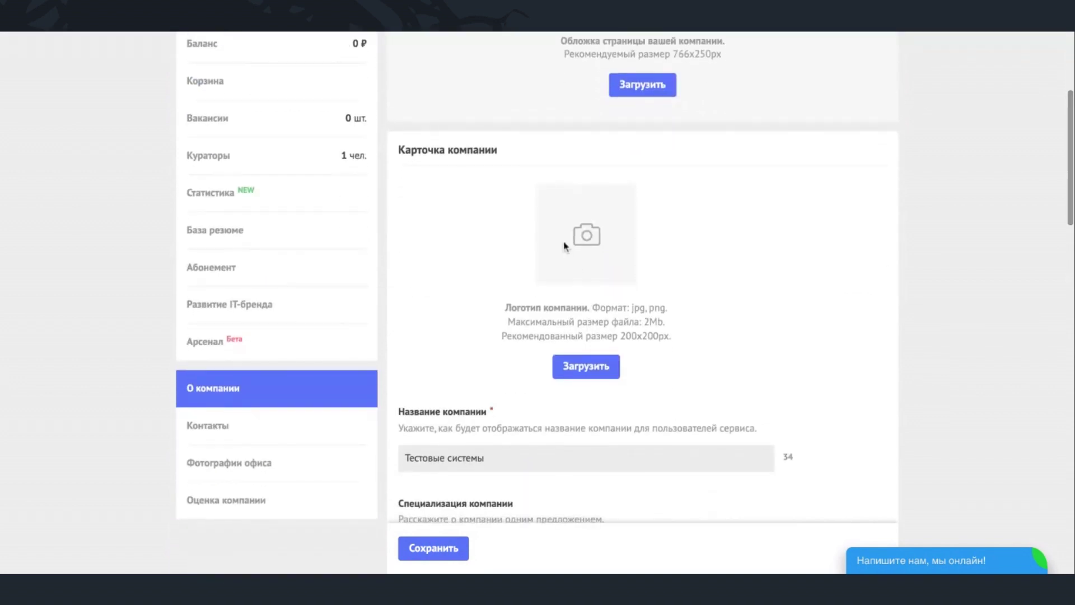
{"action": "scroll", "coordinate": [502, 175], "scroll_direction": "up", "scroll_amount": 4}
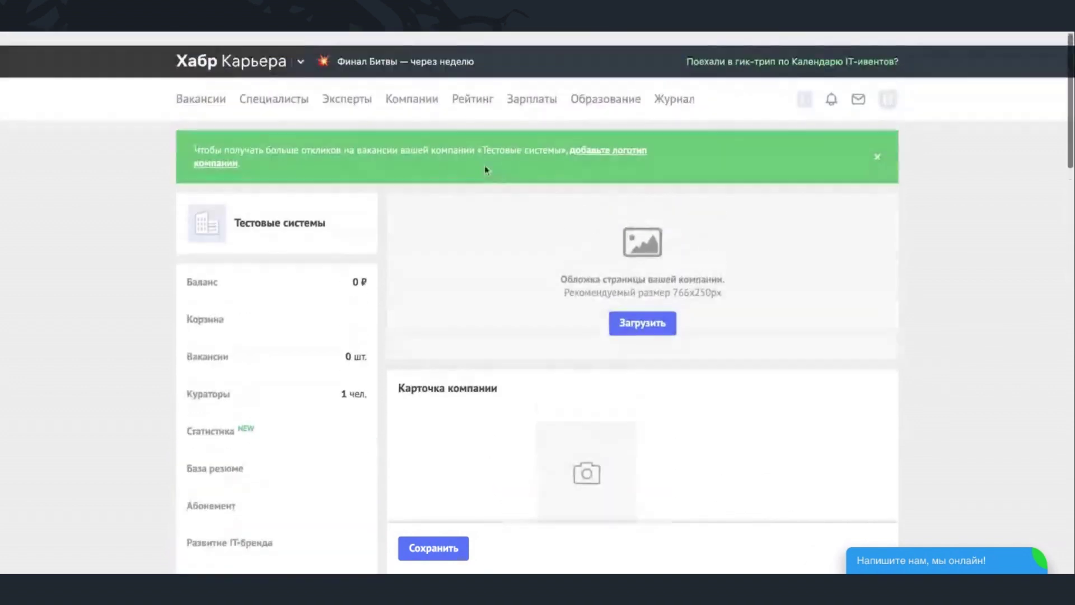
{"action": "scroll", "coordinate": [562, 391], "scroll_direction": "down", "scroll_amount": 6}
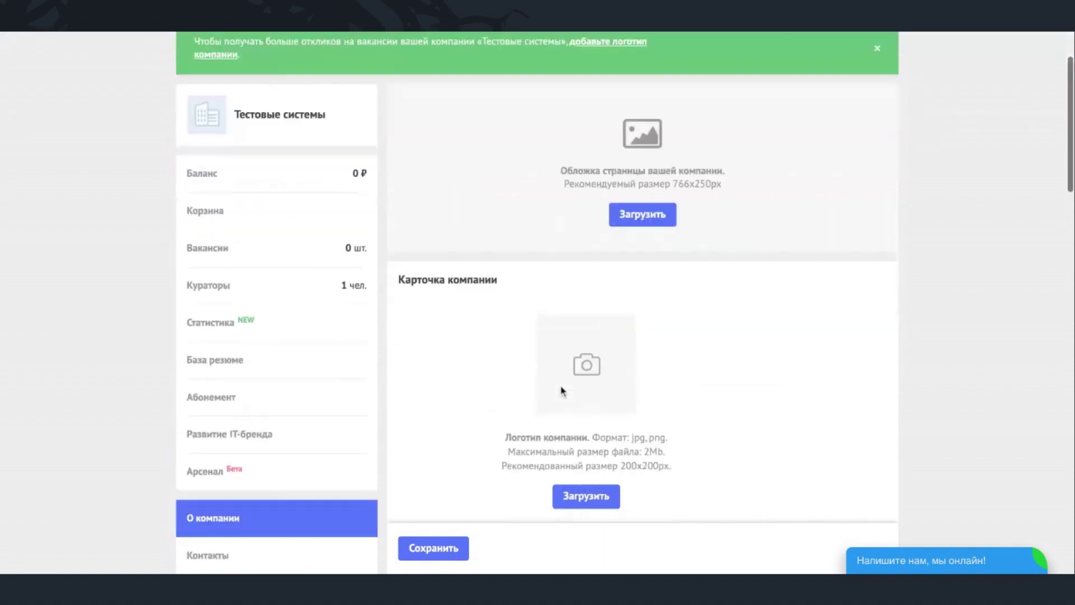
{"action": "scroll", "coordinate": [563, 390], "scroll_direction": "down", "scroll_amount": 5}
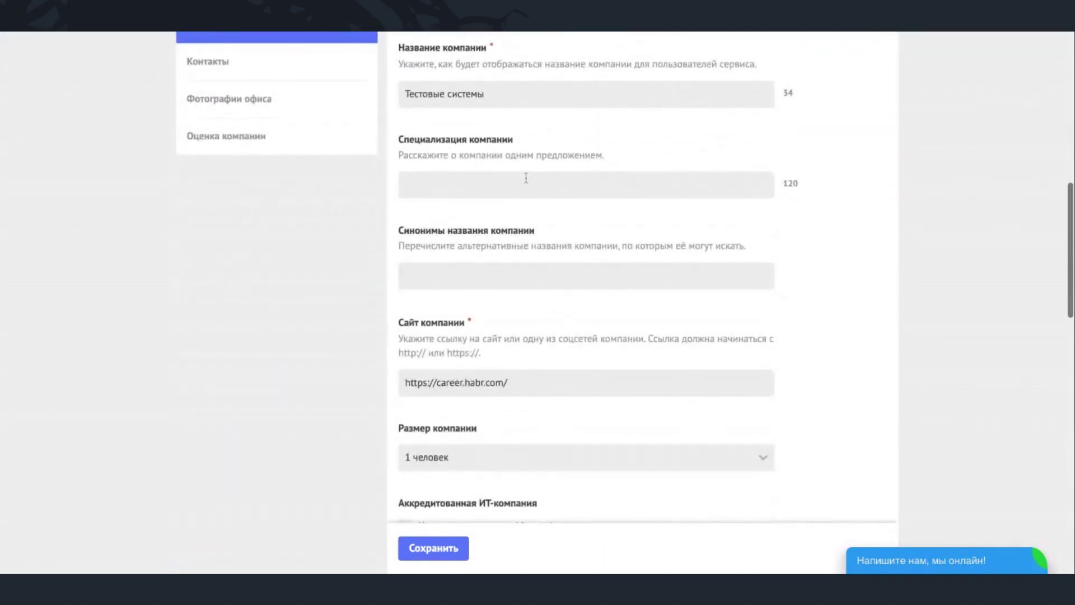
{"action": "scroll", "coordinate": [520, 369], "scroll_direction": "down", "scroll_amount": 3}
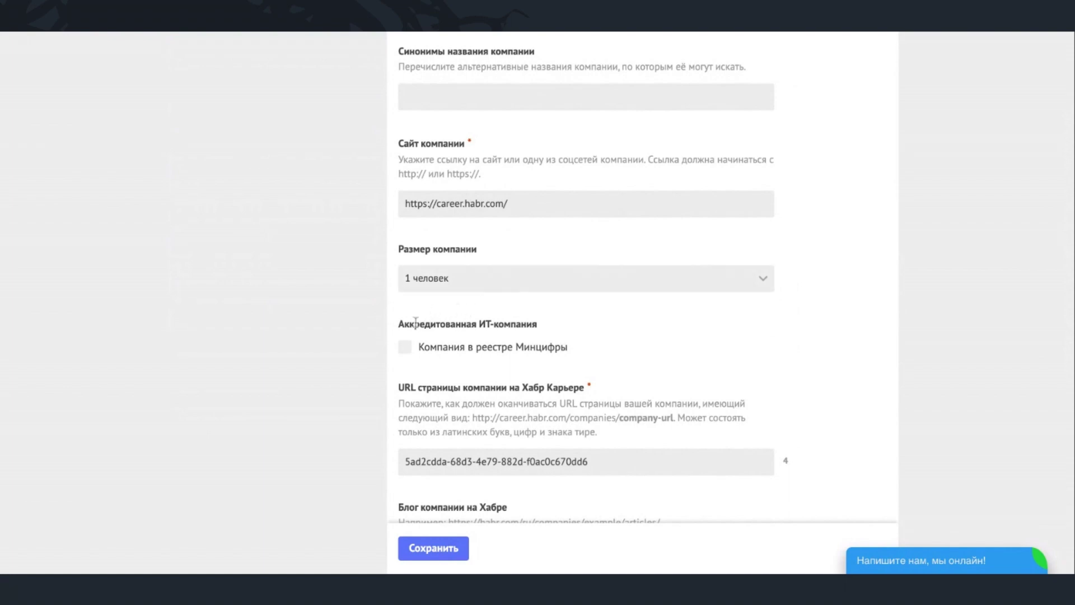
{"action": "scroll", "coordinate": [374, 353], "scroll_direction": "down", "scroll_amount": 8}
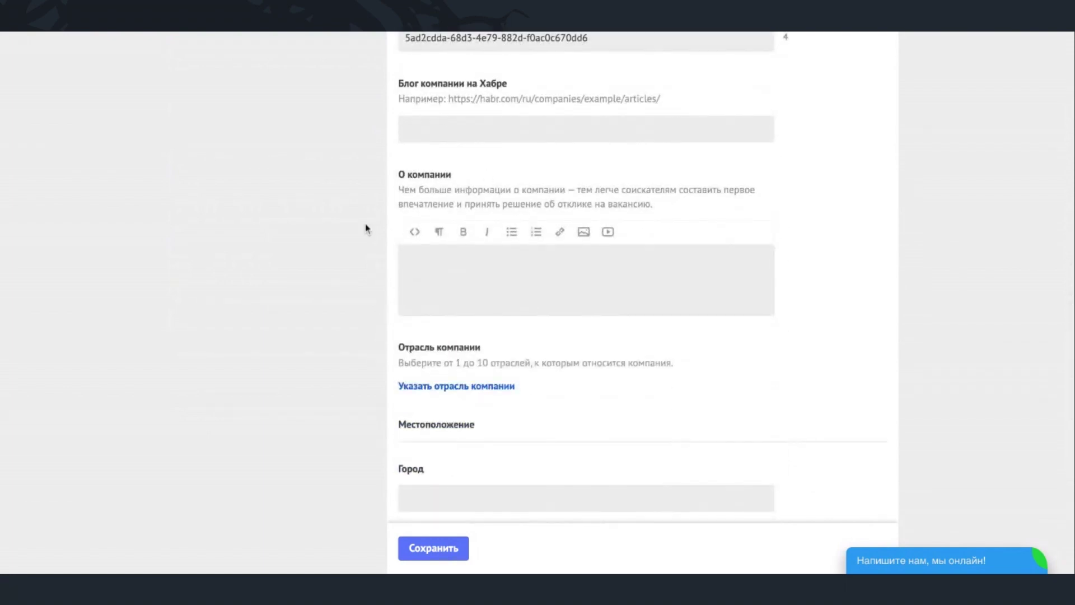
{"action": "scroll", "coordinate": [521, 422], "scroll_direction": "down", "scroll_amount": 6}
{"action": "scroll", "coordinate": [523, 423], "scroll_direction": "down", "scroll_amount": 1}
{"action": "scroll", "coordinate": [535, 178], "scroll_direction": "up", "scroll_amount": 20}
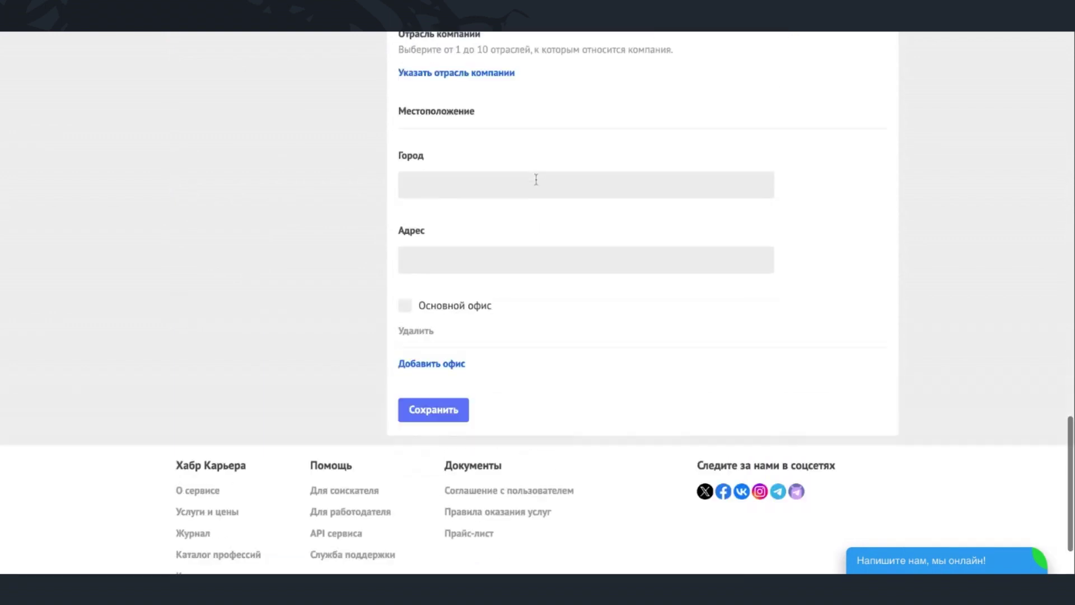
{"action": "scroll", "coordinate": [536, 179], "scroll_direction": "up", "scroll_amount": 2}
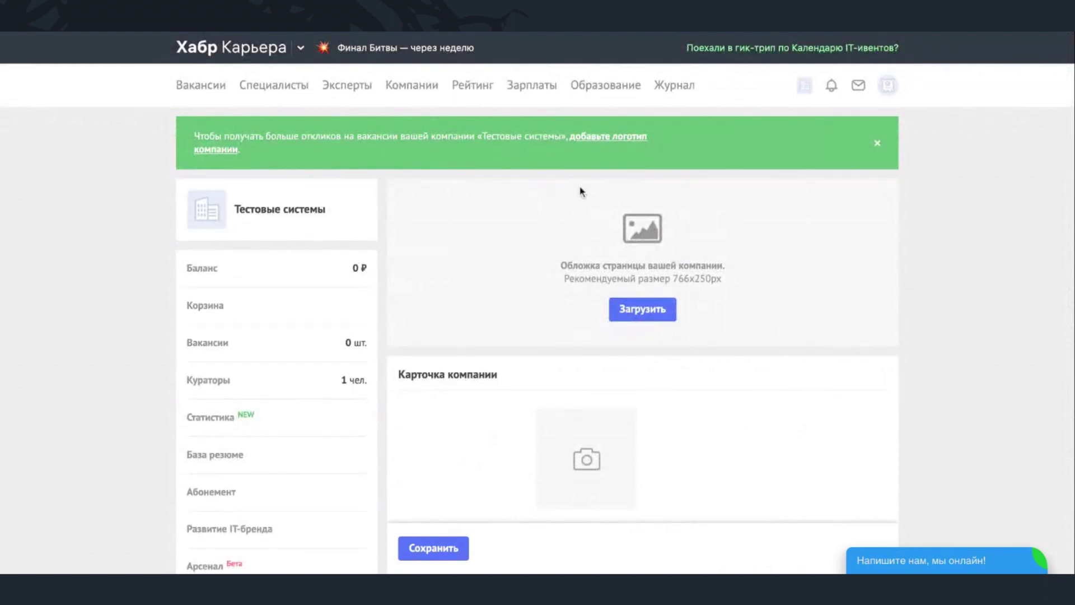
- Go to «Кабинет компании» from the company menu to see the empty Вакансии page
{"action": "left_click", "coordinate": [804, 88]}
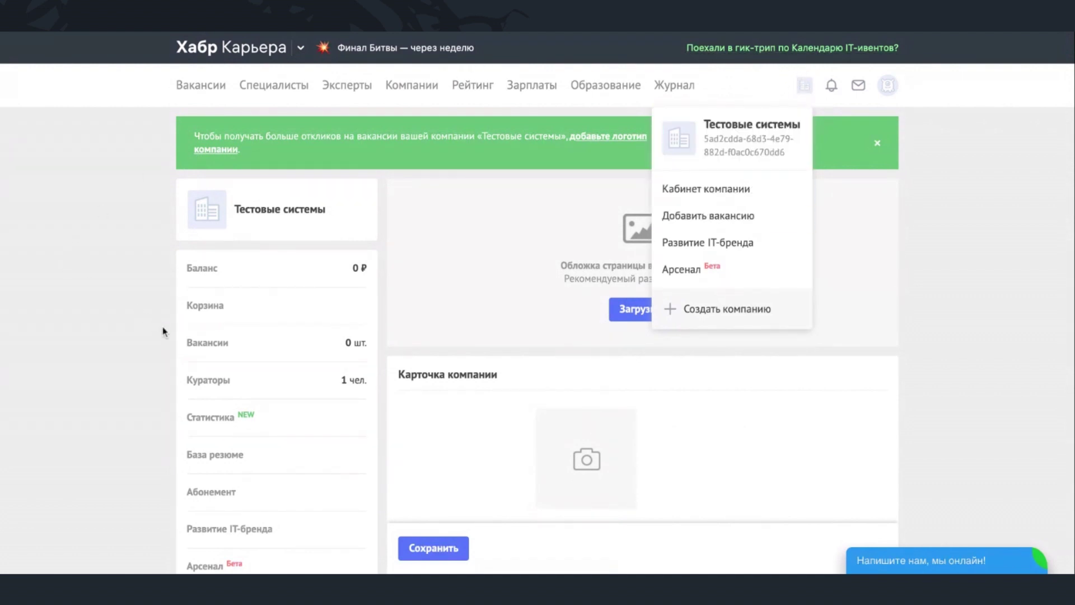
{"action": "left_click", "coordinate": [196, 343]}
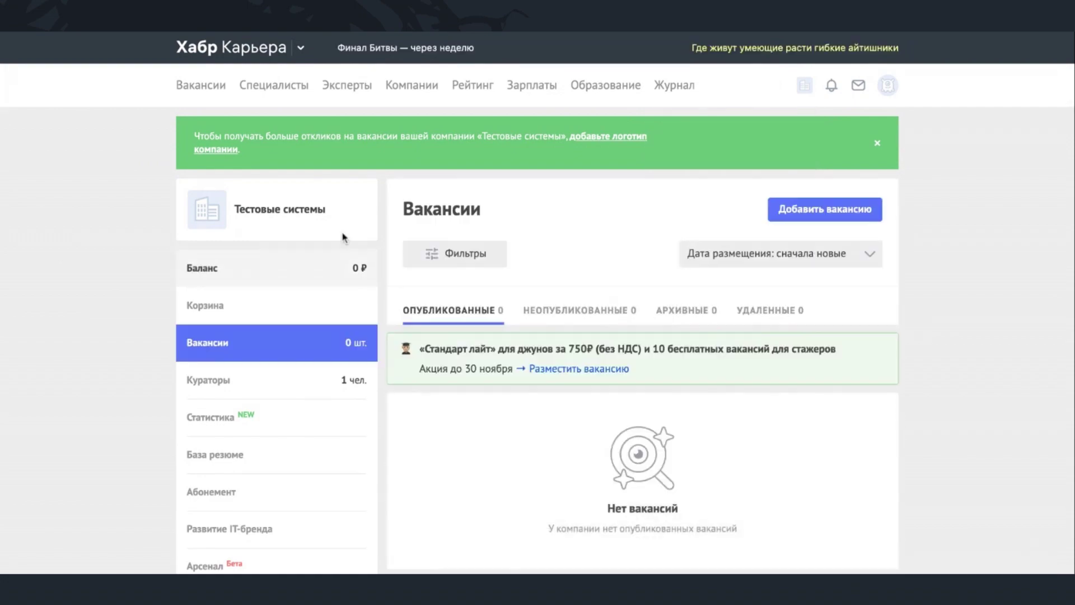